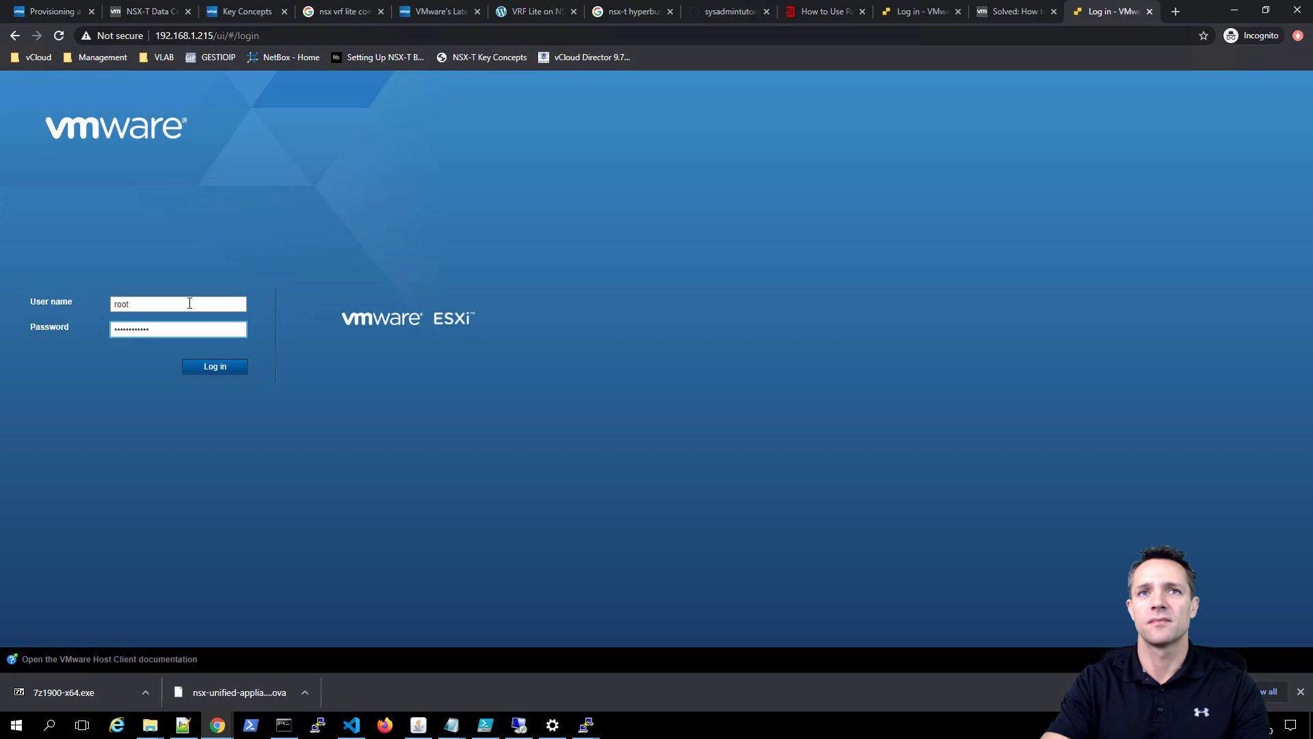
- Log in to the esxi7-1 host with the root credentials
key(Return)
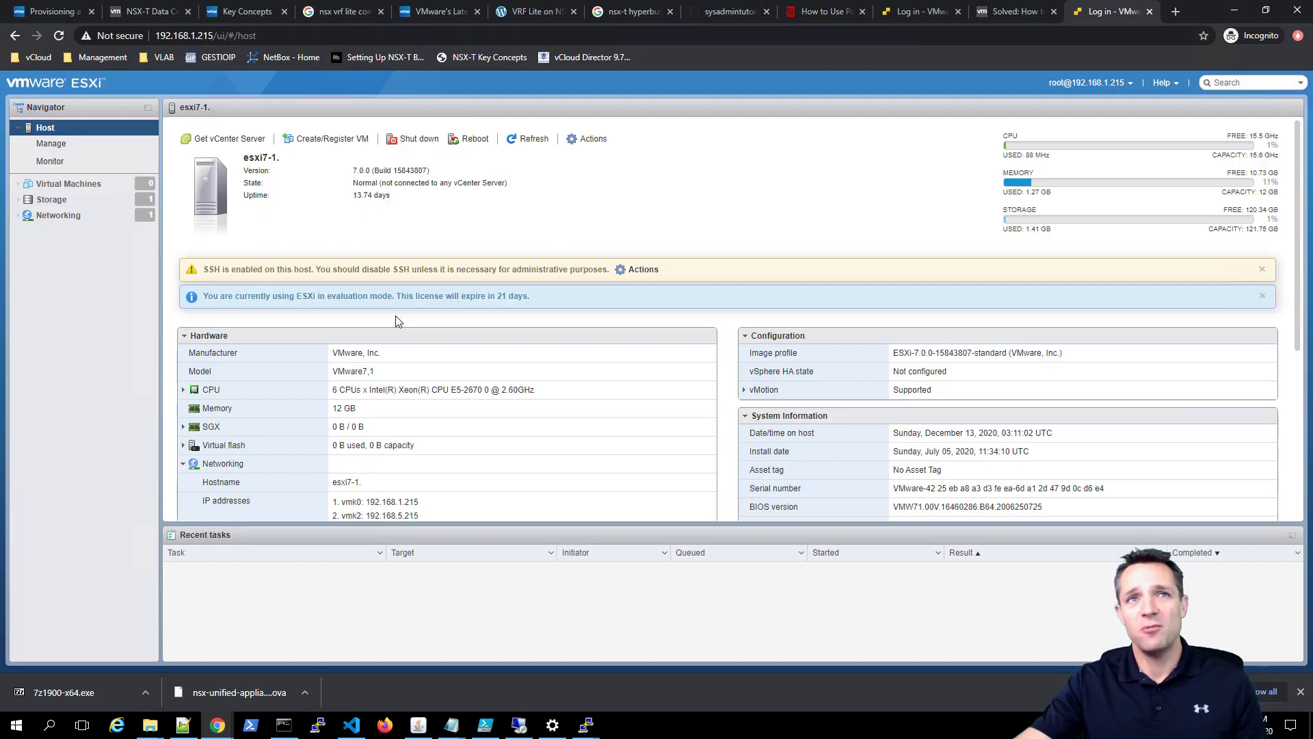
- From the Virtual Machines list, start the Create / Register VM wizard to create a new virtual machine
click(75, 186)
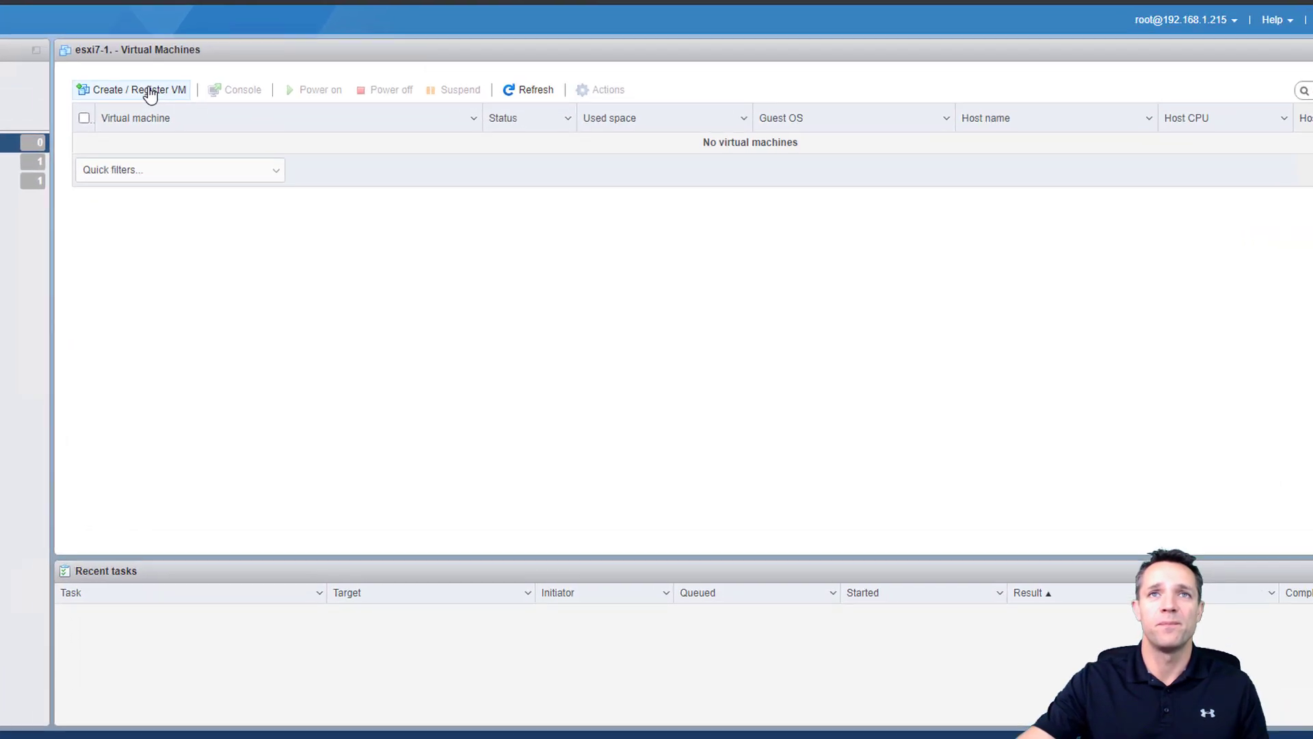
click(150, 92)
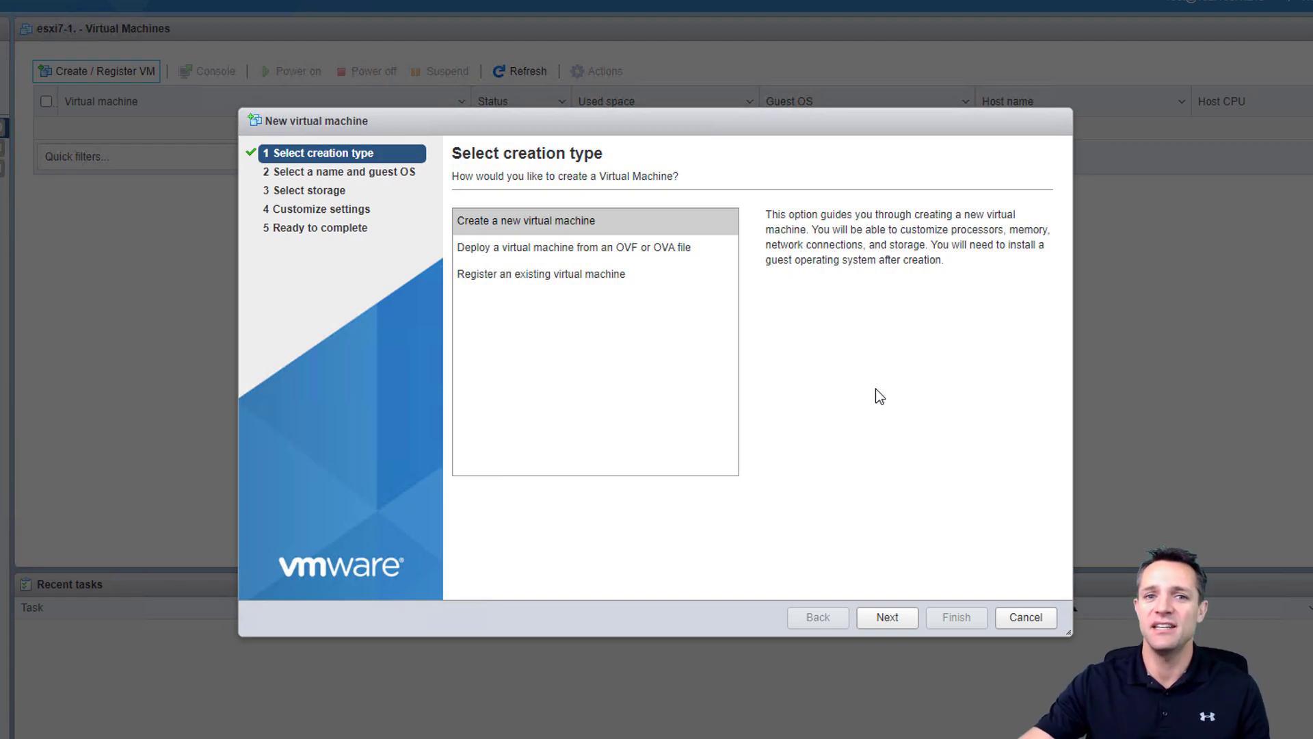
click(884, 617)
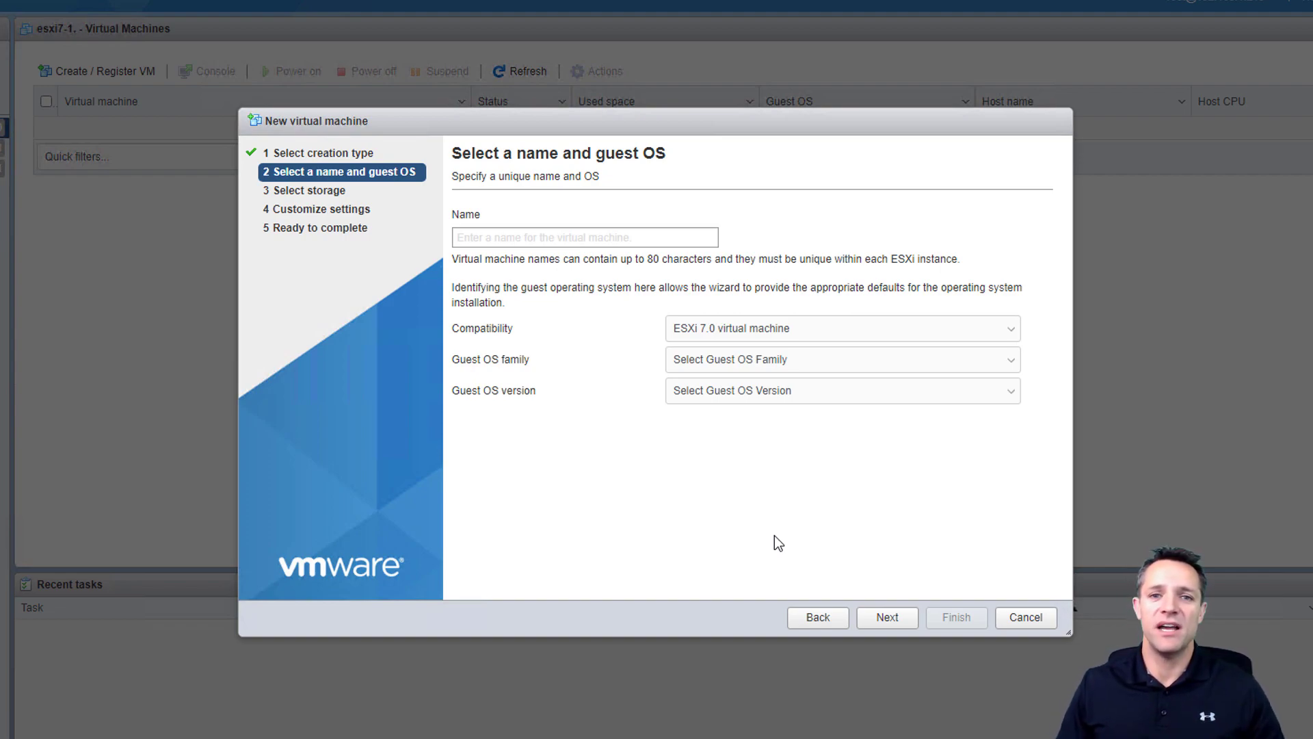
- Name the VM SERVER2019 with the Windows family and Microsoft Windows Server 2019 (64-bit) guest OS
text(SERVER2019)
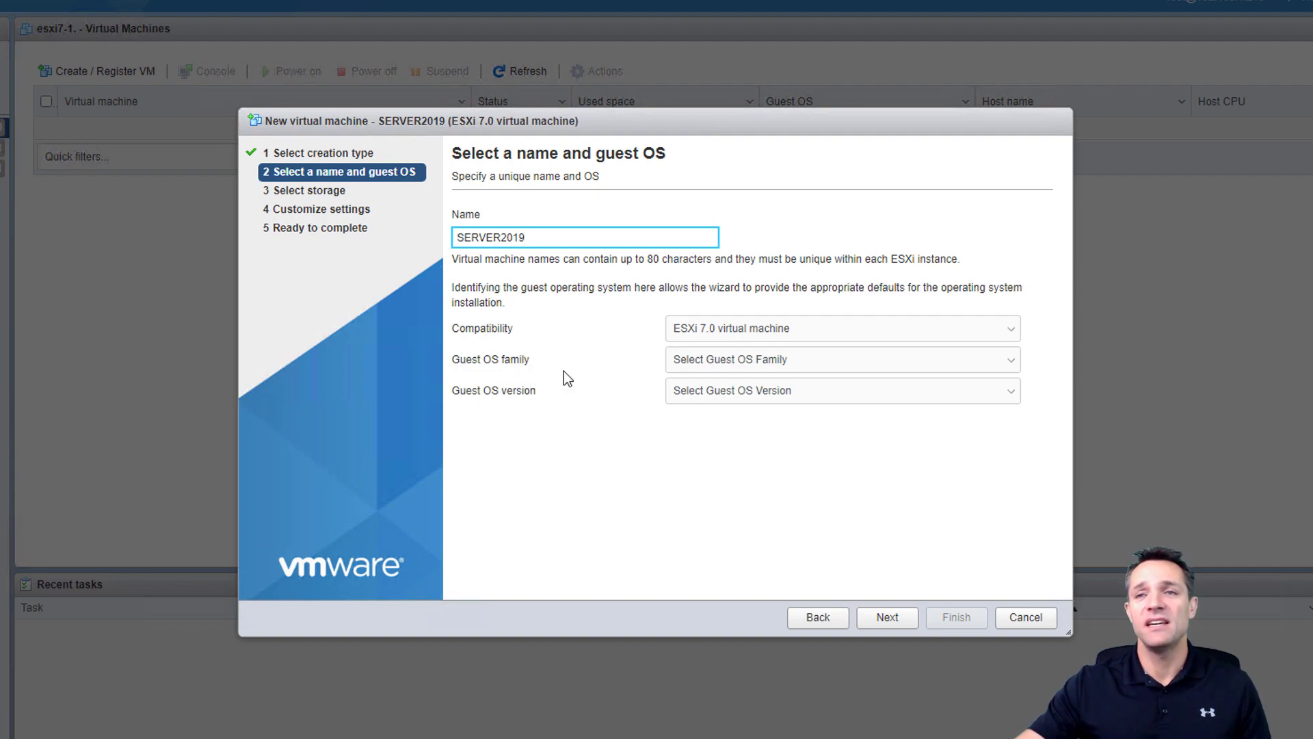
click(695, 371)
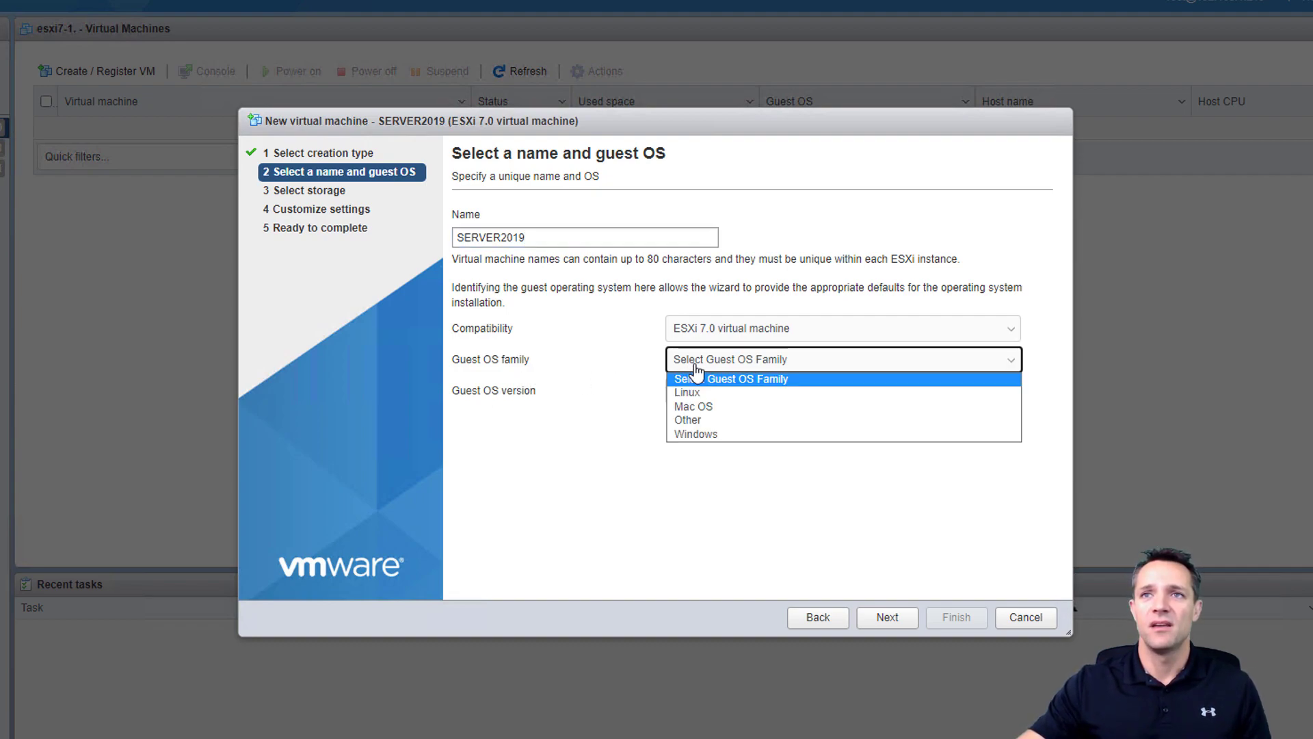
click(705, 433)
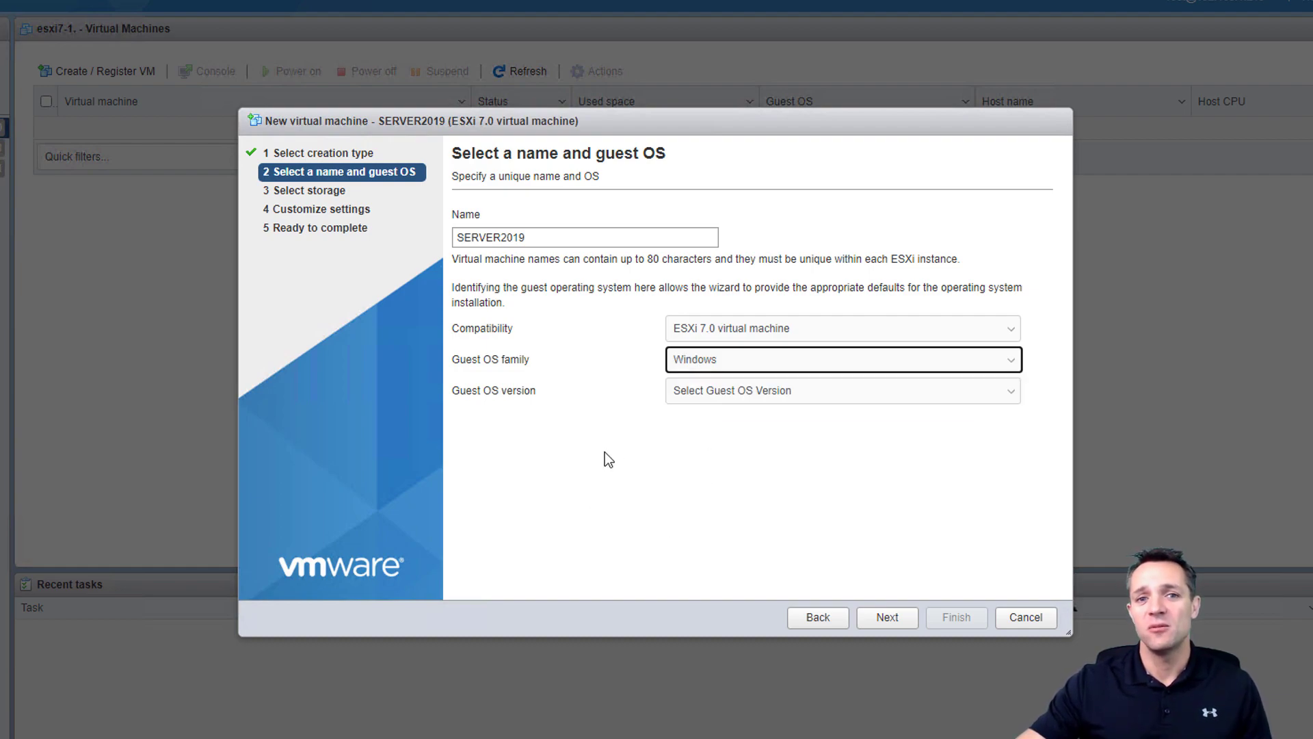
click(716, 397)
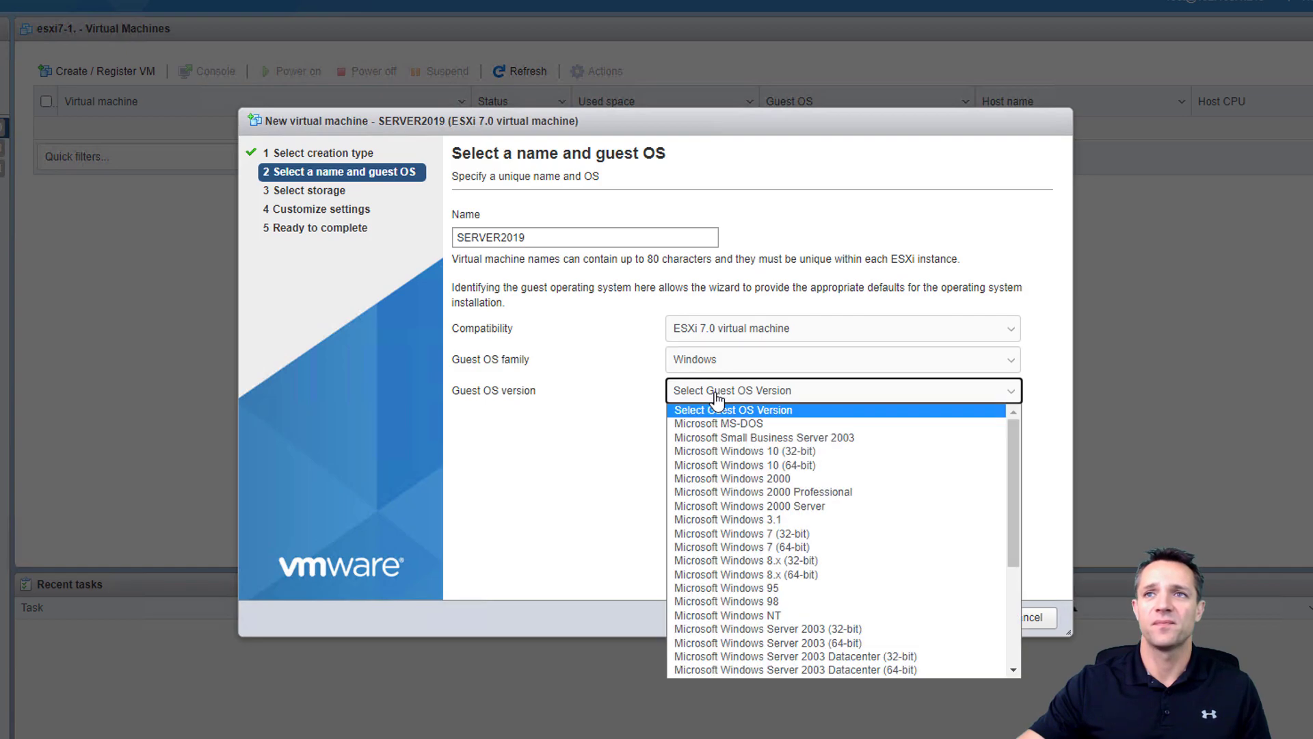
scroll(789, 467, down, 4)
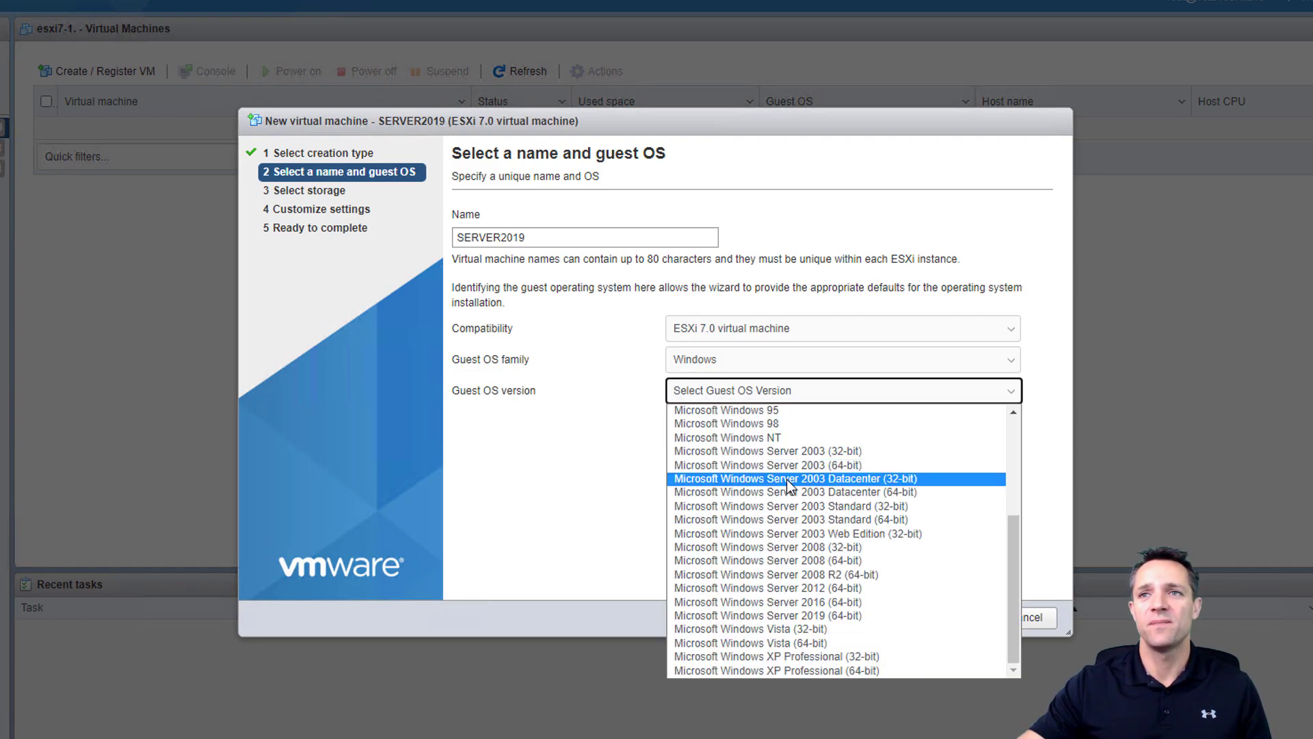
click(849, 614)
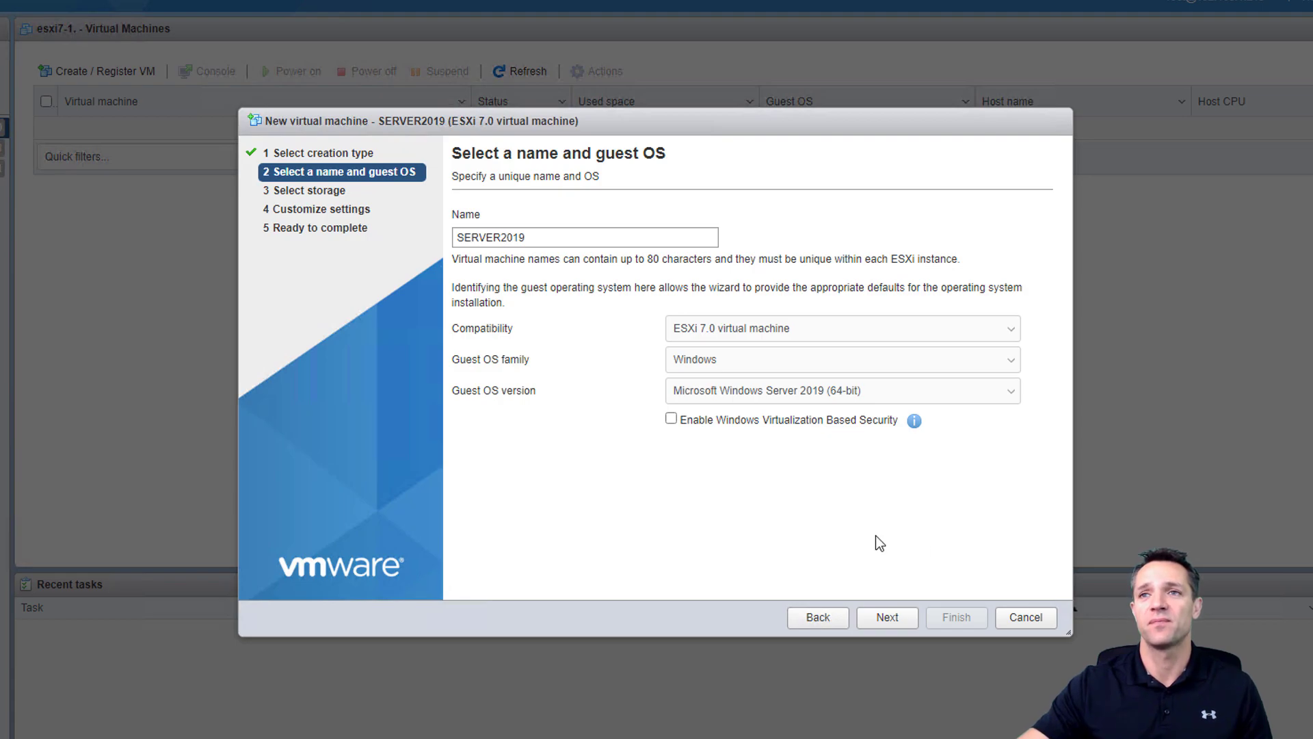
click(887, 617)
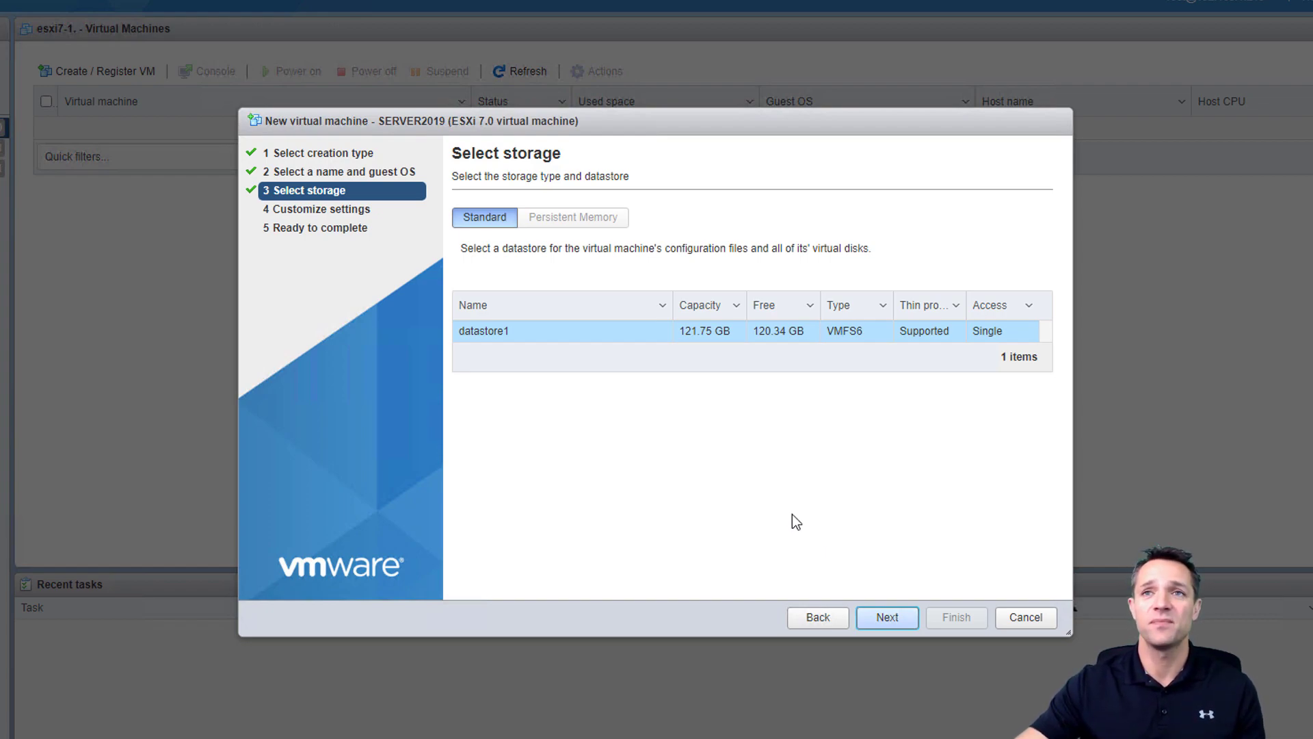
- Place the SERVER2019 VM's files on datastore1
click(514, 338)
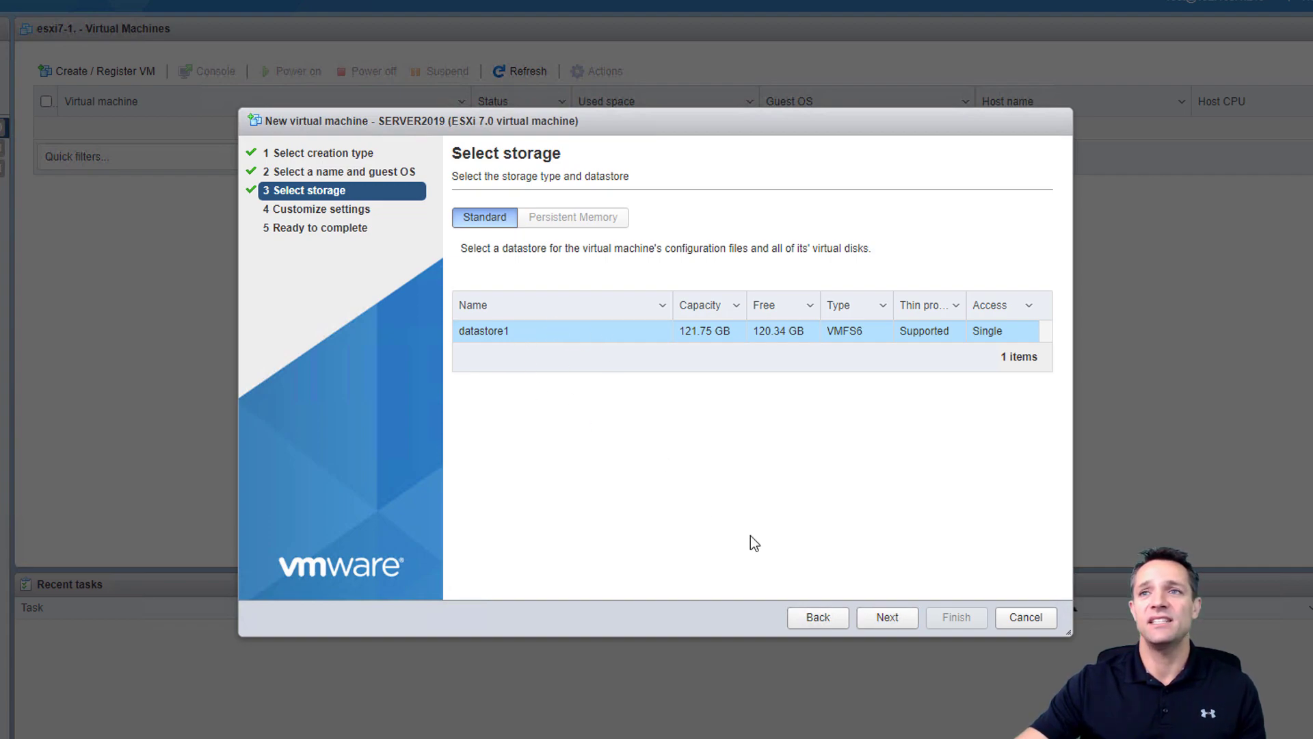
click(889, 617)
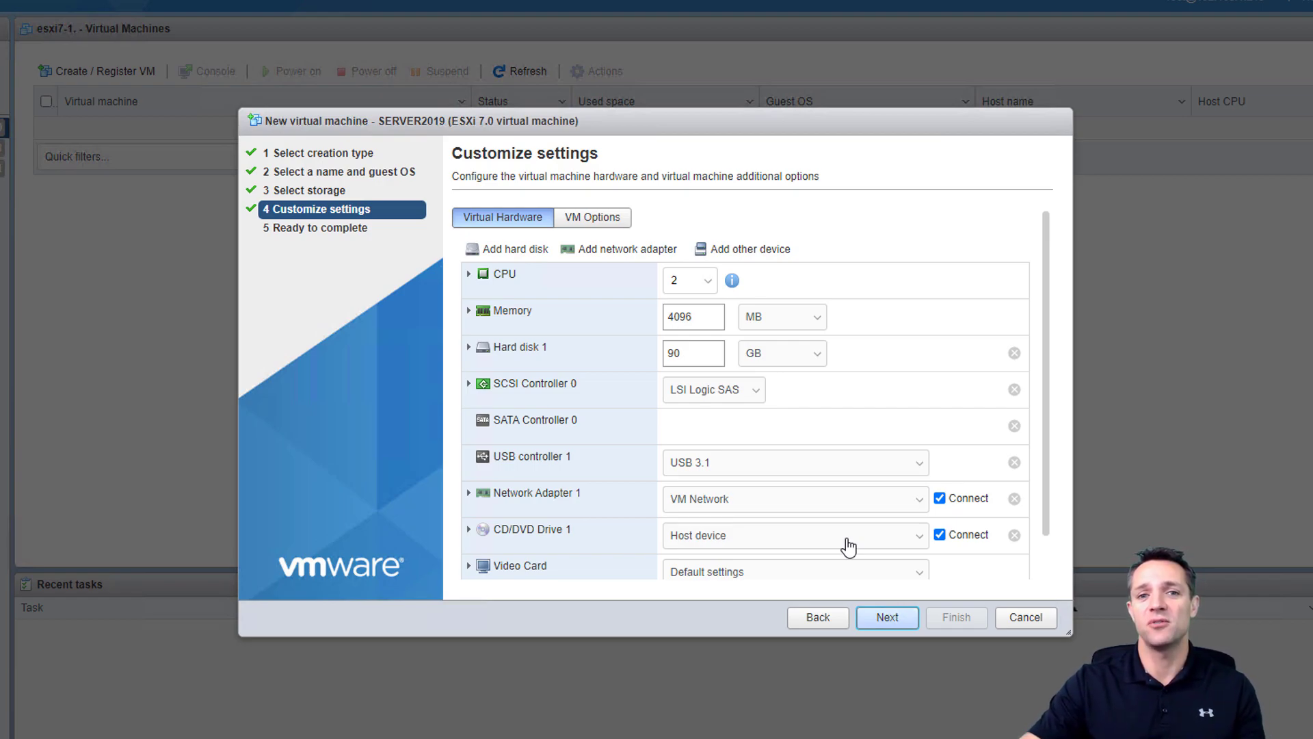
- Shrink Hard disk 1 from 90 GB to 60 GB and make it thin provisioned
click(897, 286)
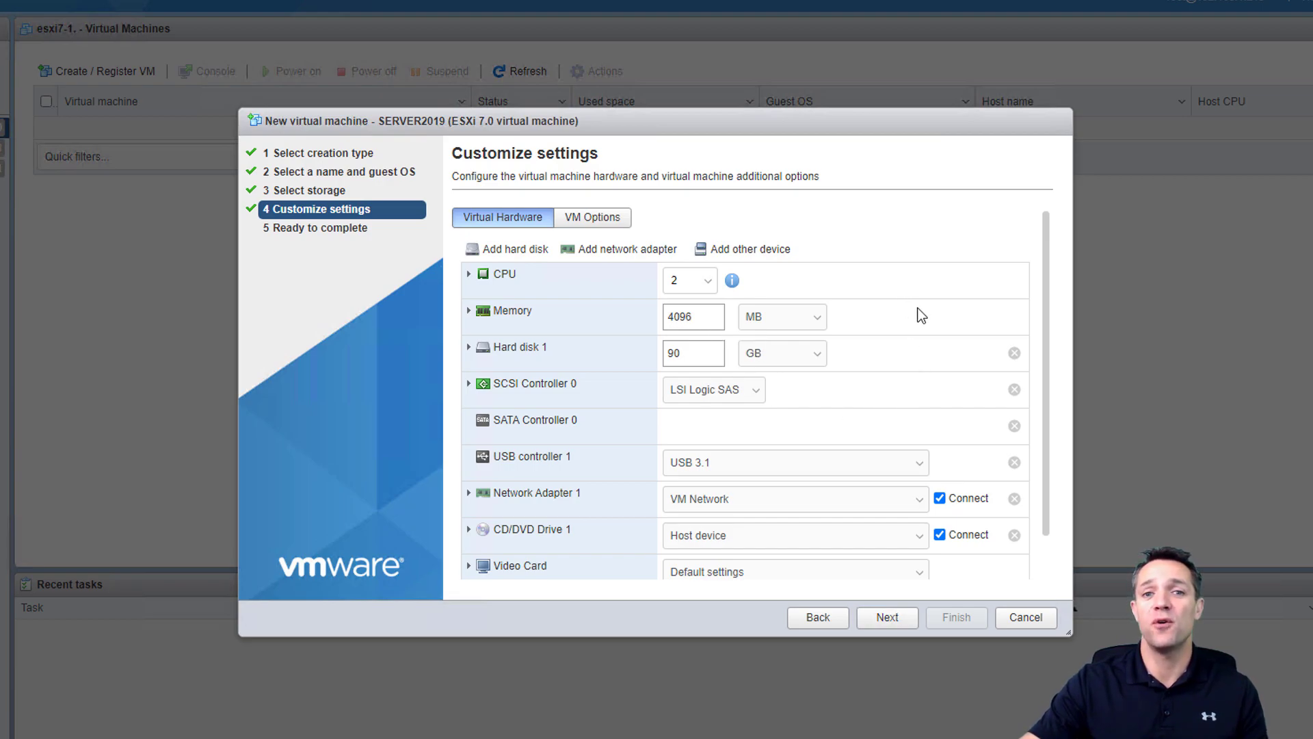
click(469, 348)
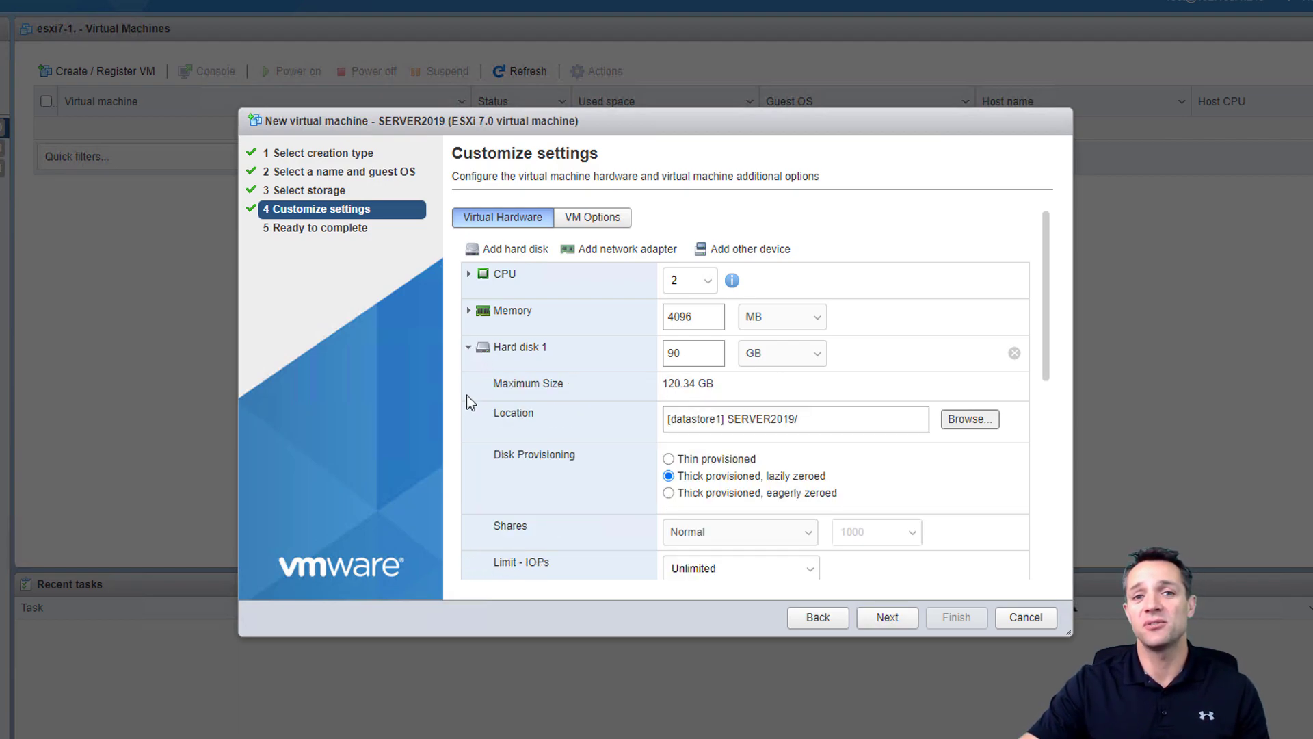
double_click(694, 349)
text(60)
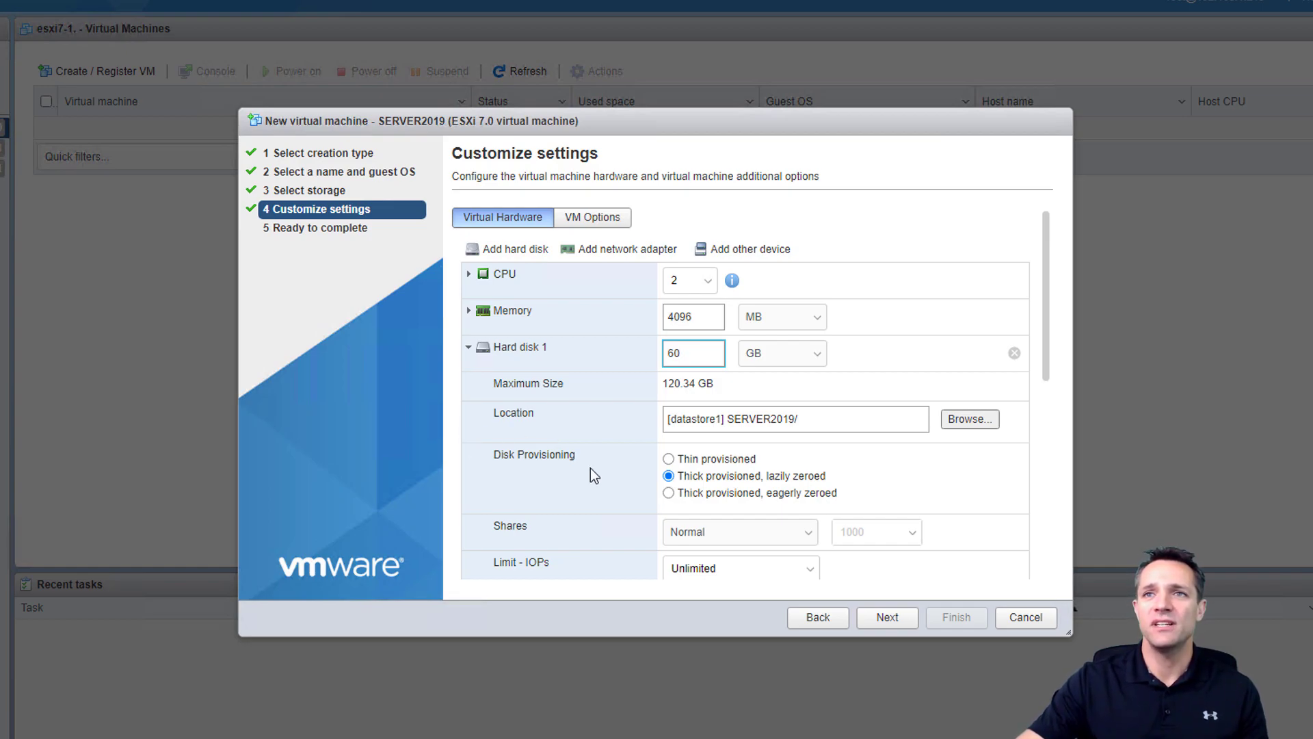
click(667, 459)
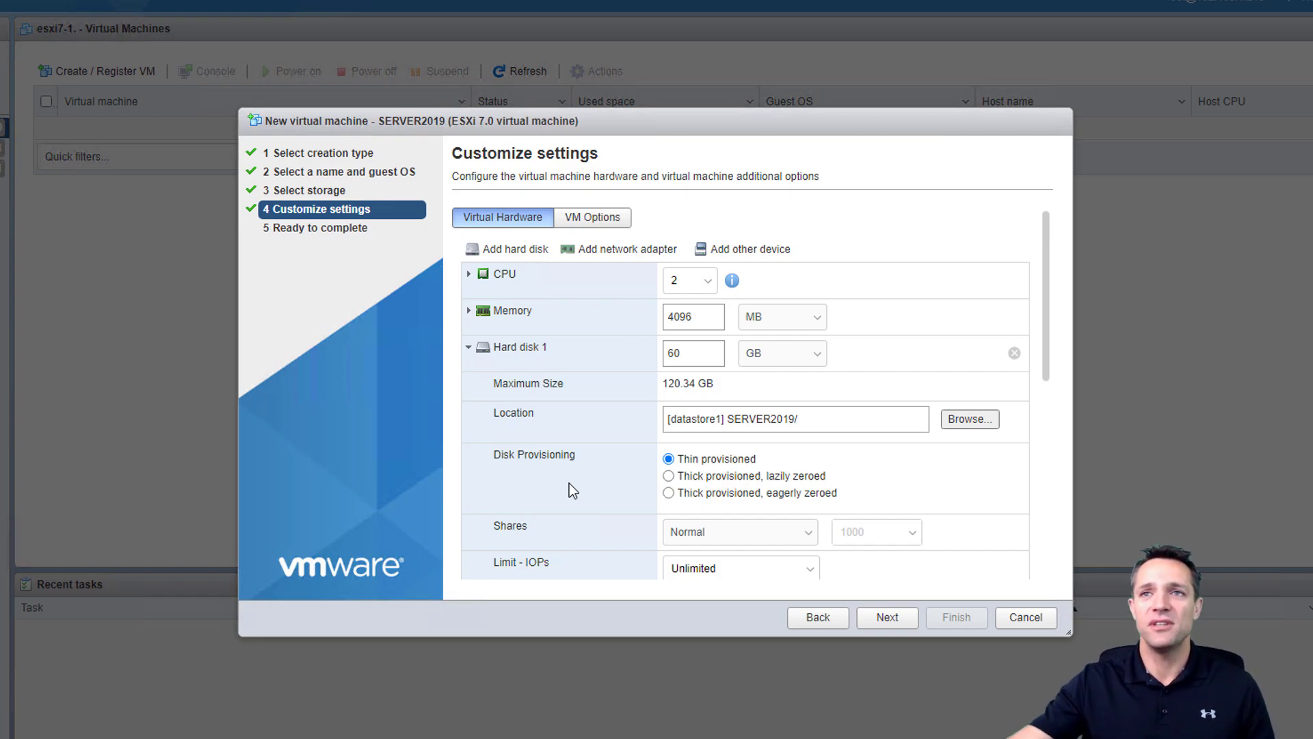
- Change Network Adapter 1's adapter type to VMXNET 3 on VM Network
scroll(568, 479, down, 2)
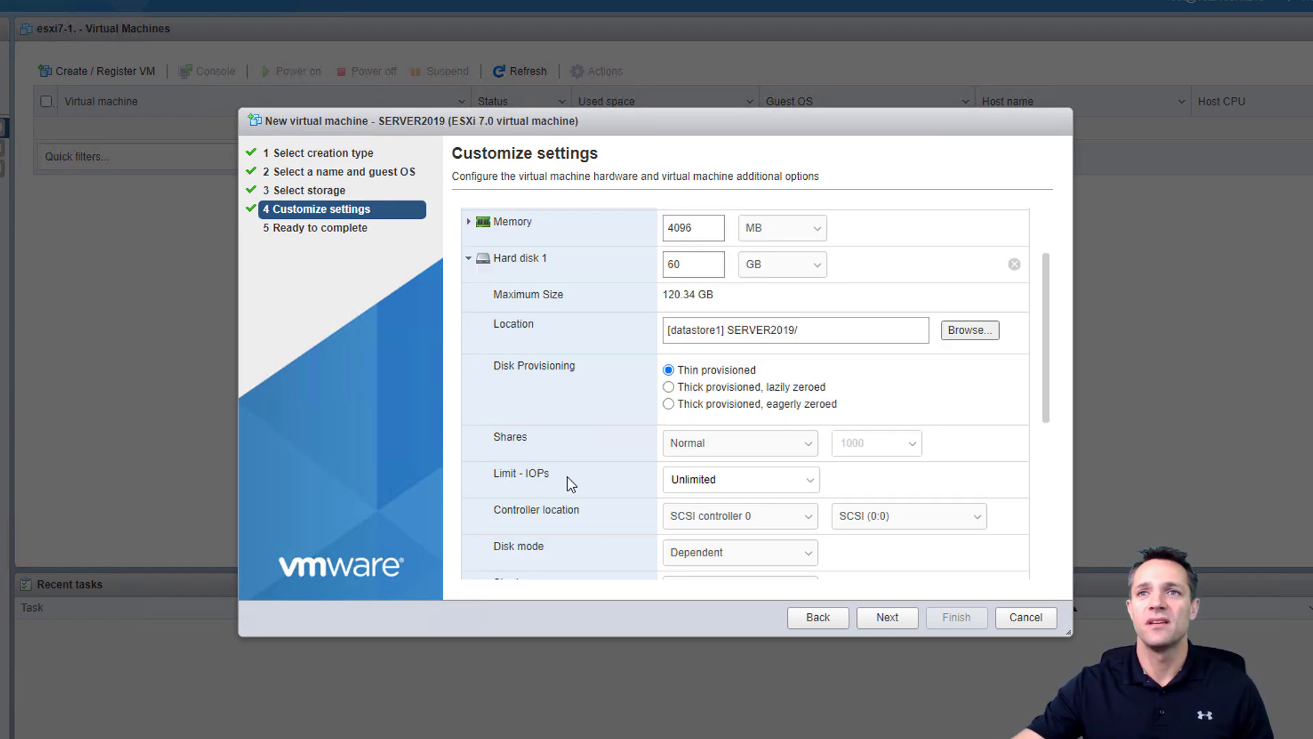
scroll(567, 479, down, 1)
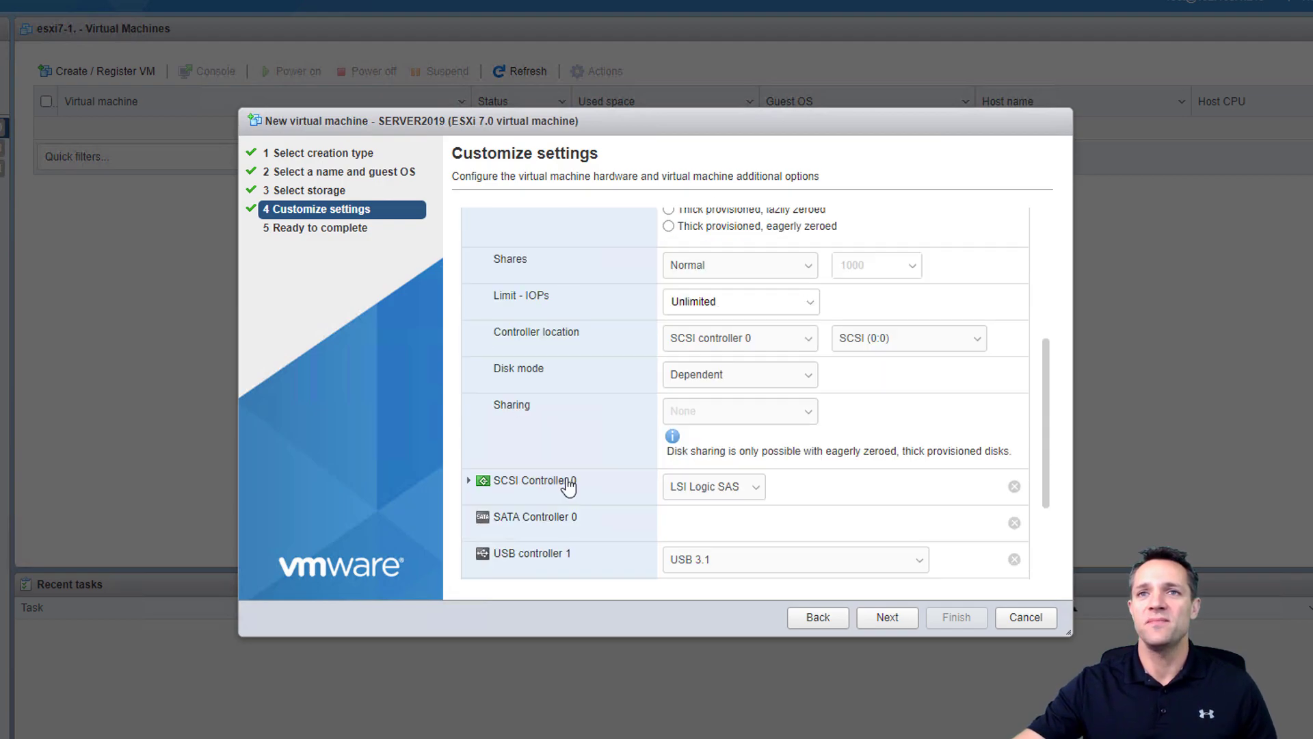
scroll(568, 482, down, 2)
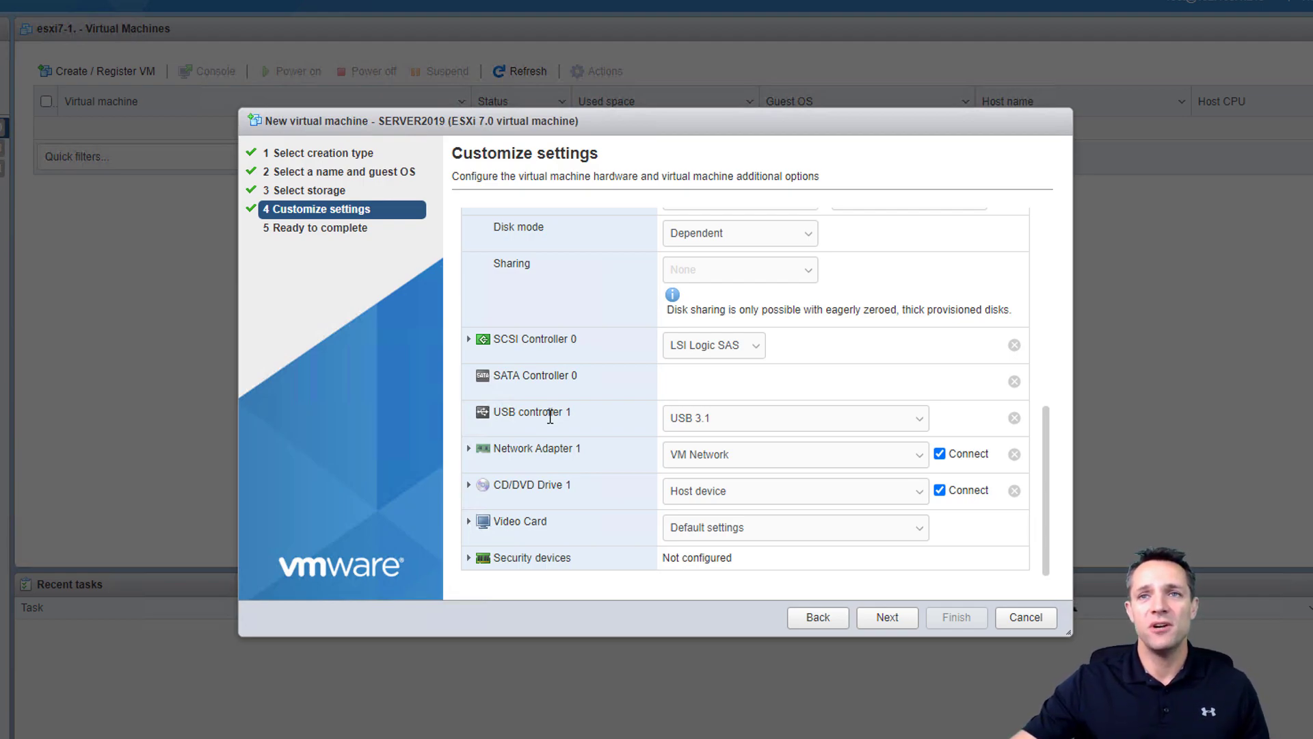
click(468, 449)
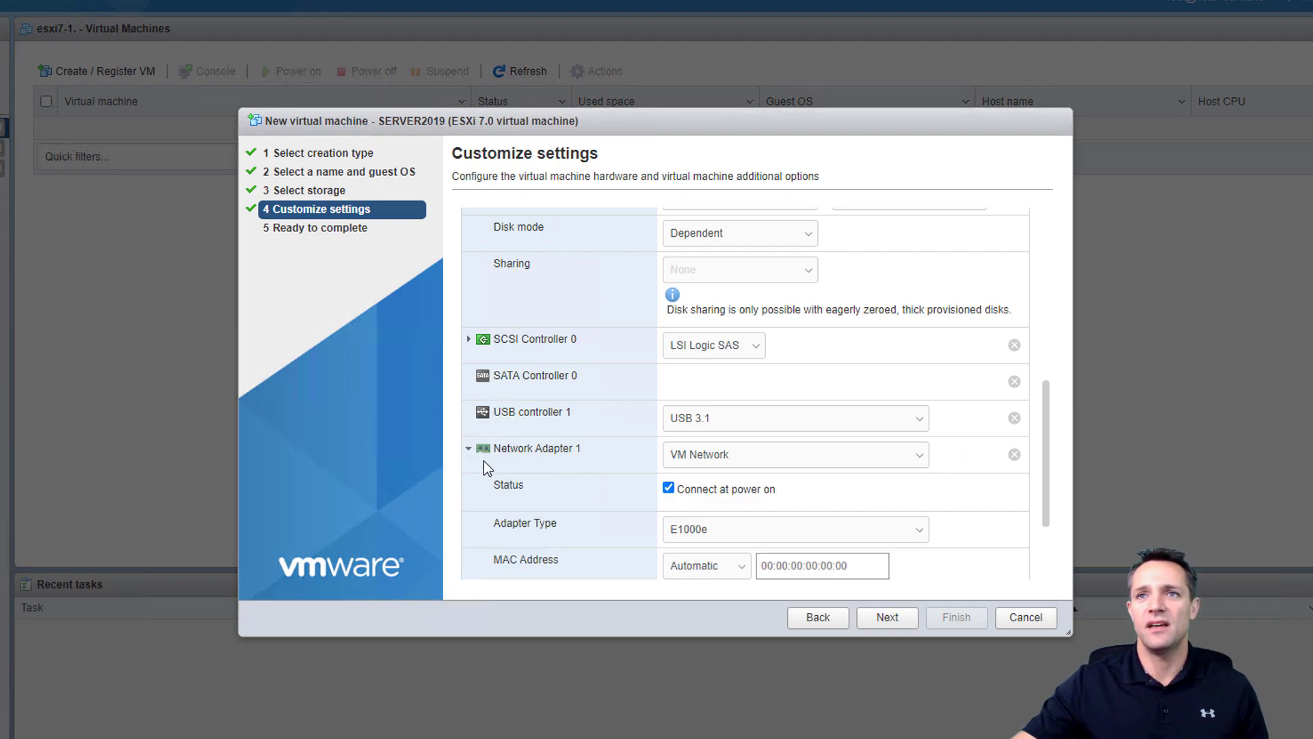
scroll(483, 468, down, 1)
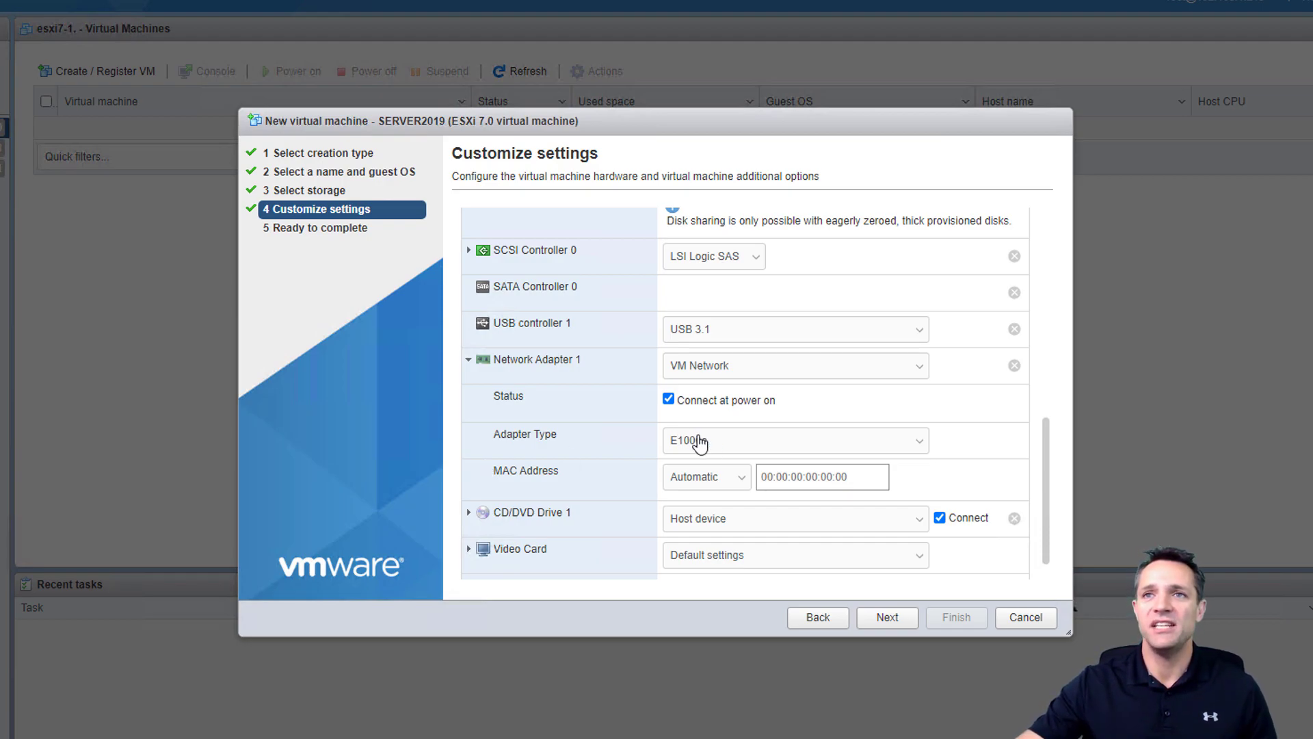
click(734, 448)
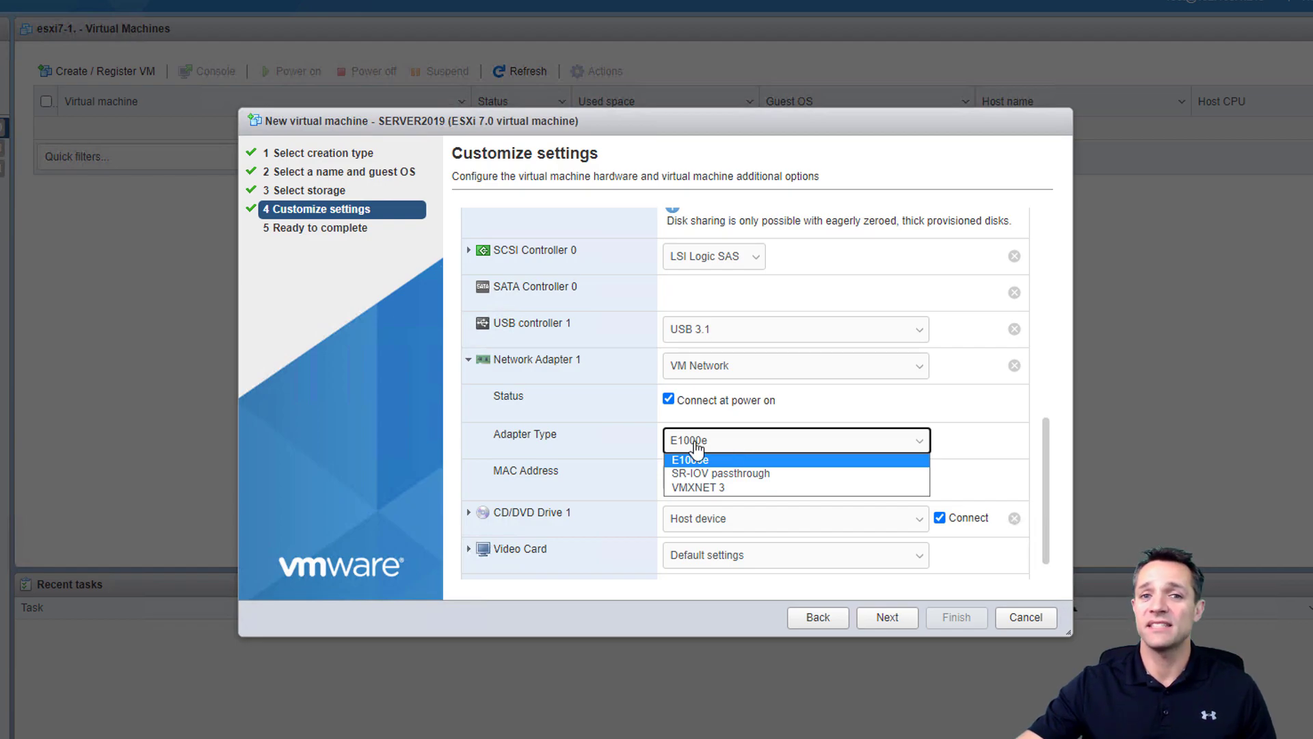
click(700, 488)
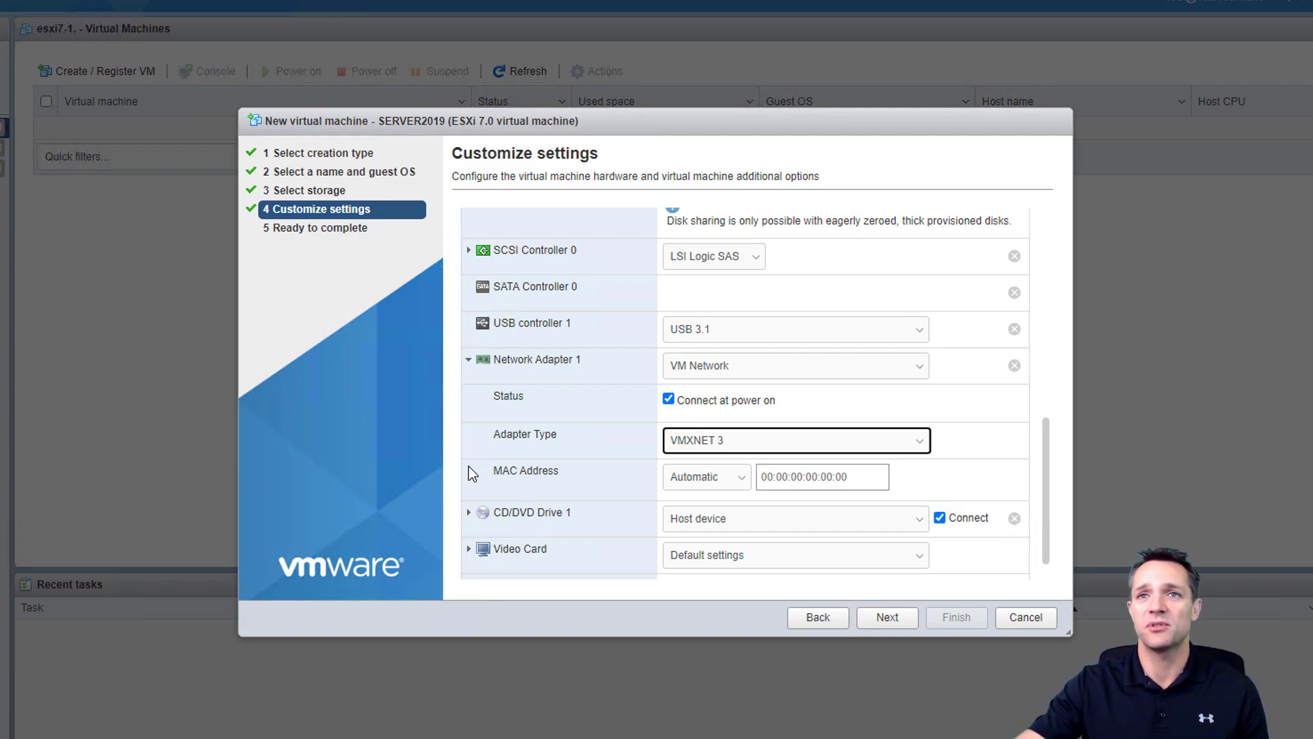
scroll(470, 472, down, 1)
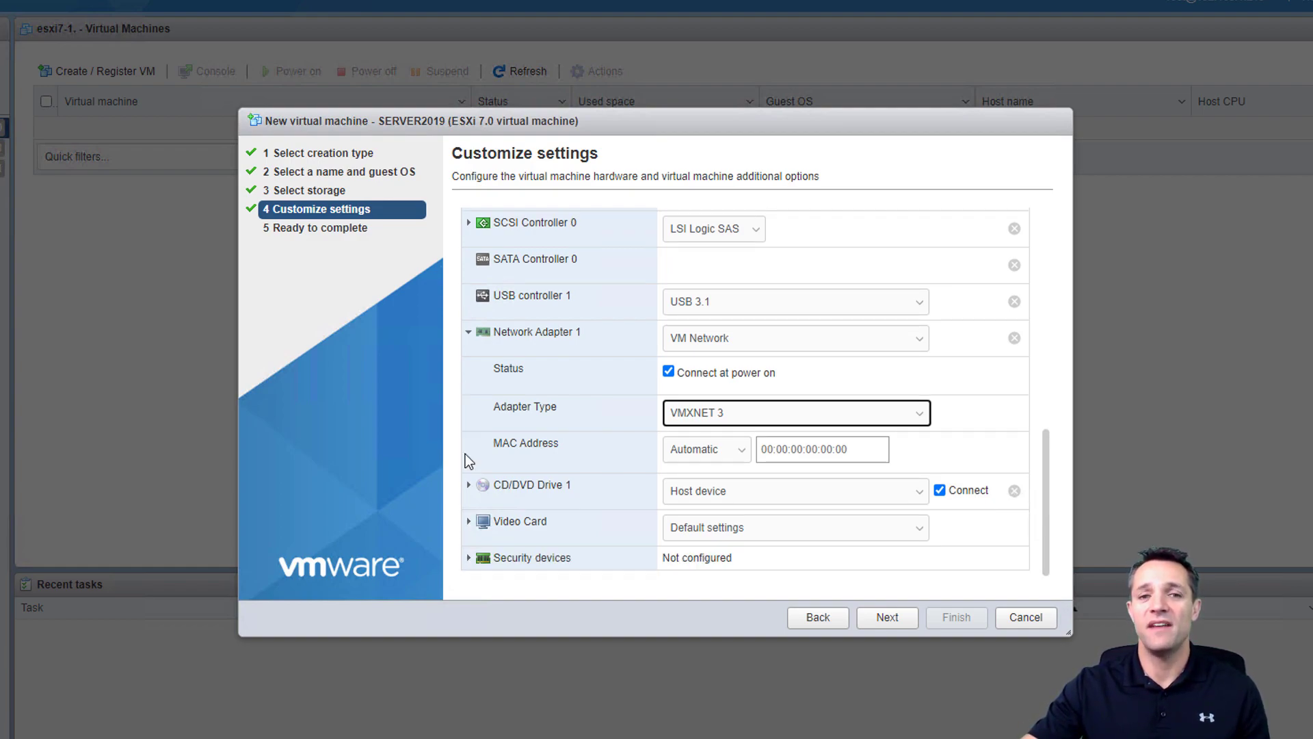
click(449, 576)
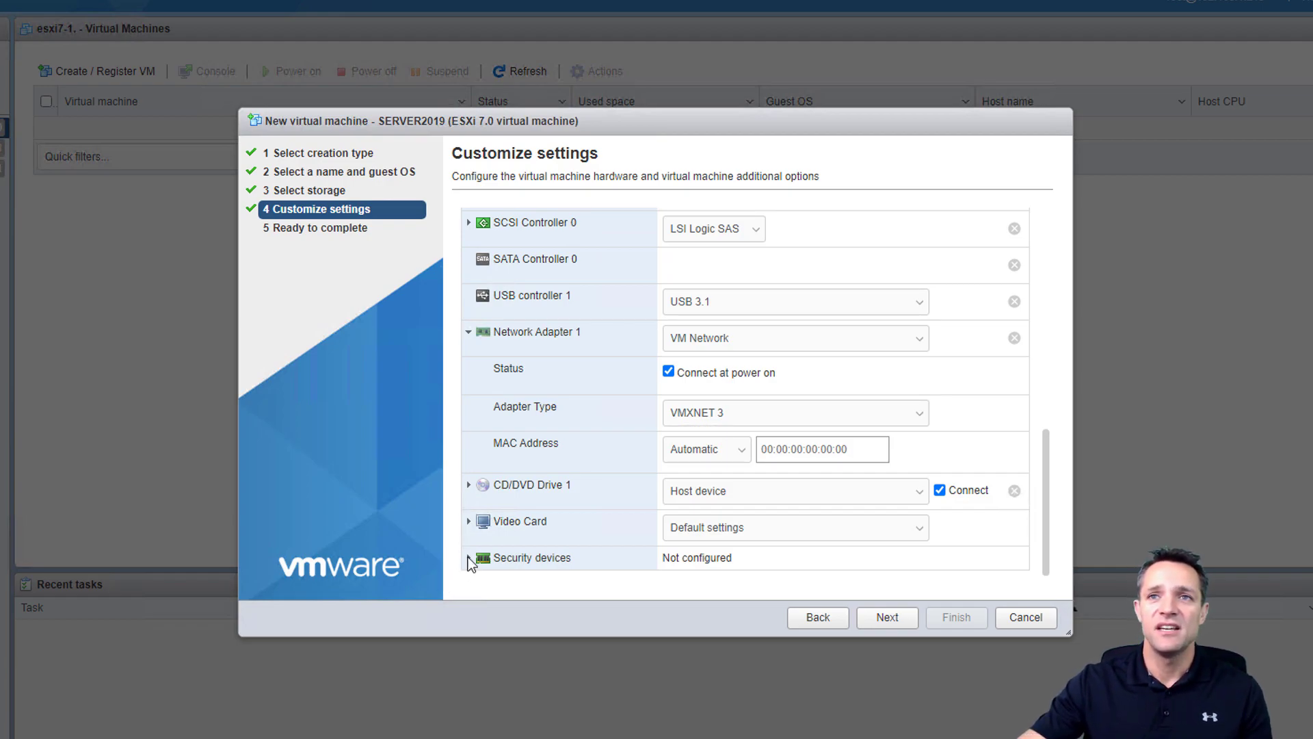
- Check the Security devices settings, leaving SGX disabled, and proceed to the final review
click(470, 559)
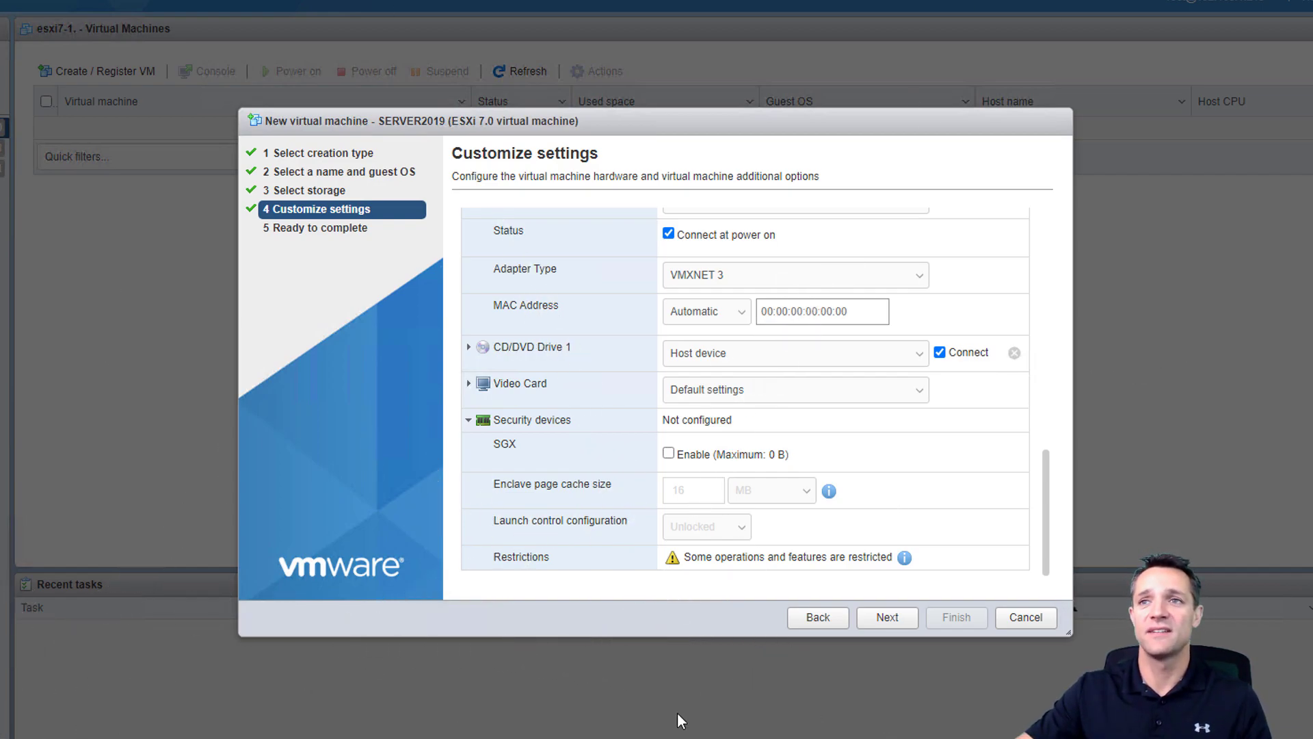
click(895, 617)
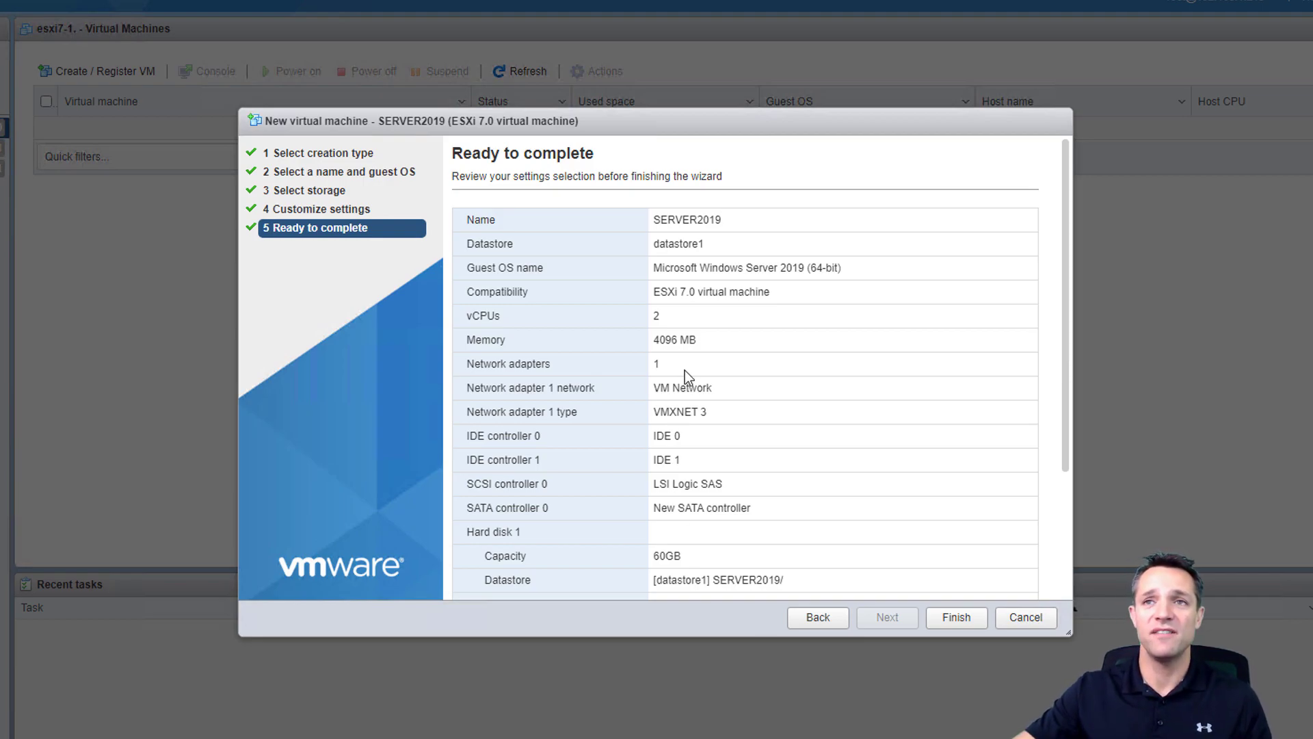
- Review the summary (2 vCPUs, 4096 MB, 60 GB disk) and finish creating SERVER2019
scroll(706, 406, down, 3)
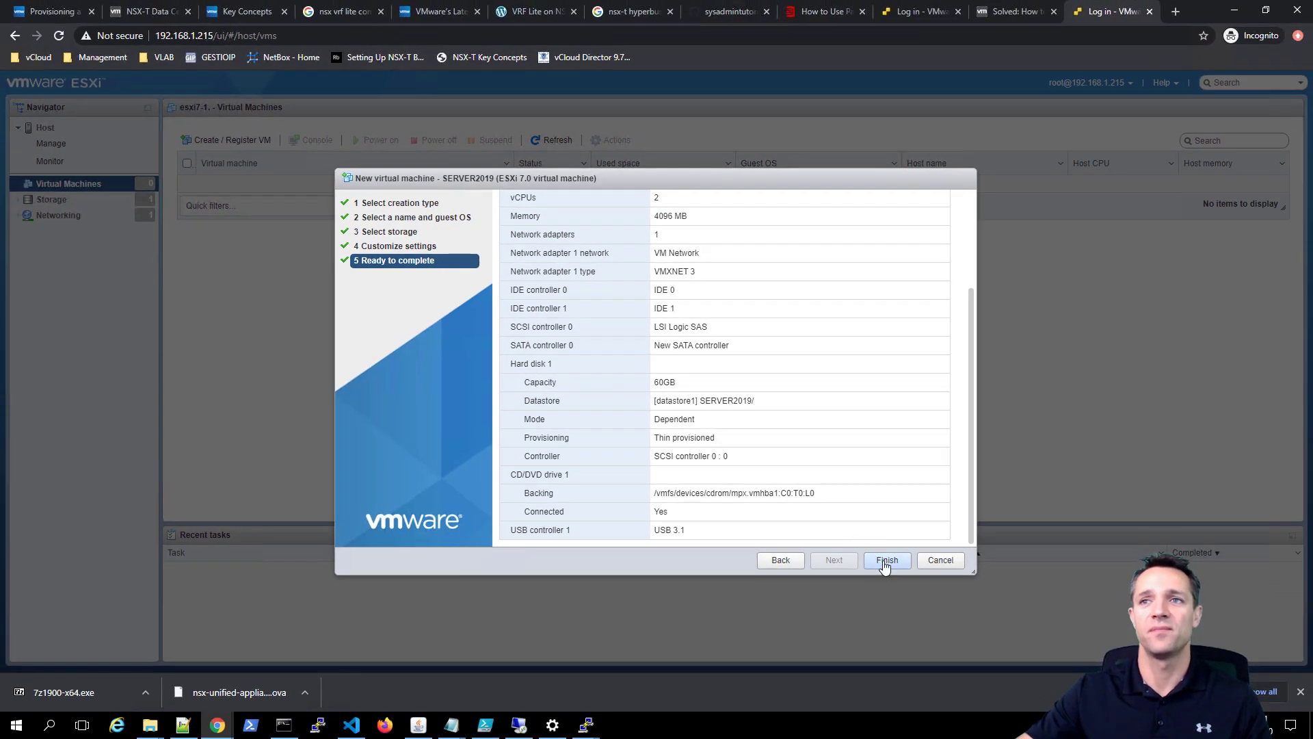
click(886, 561)
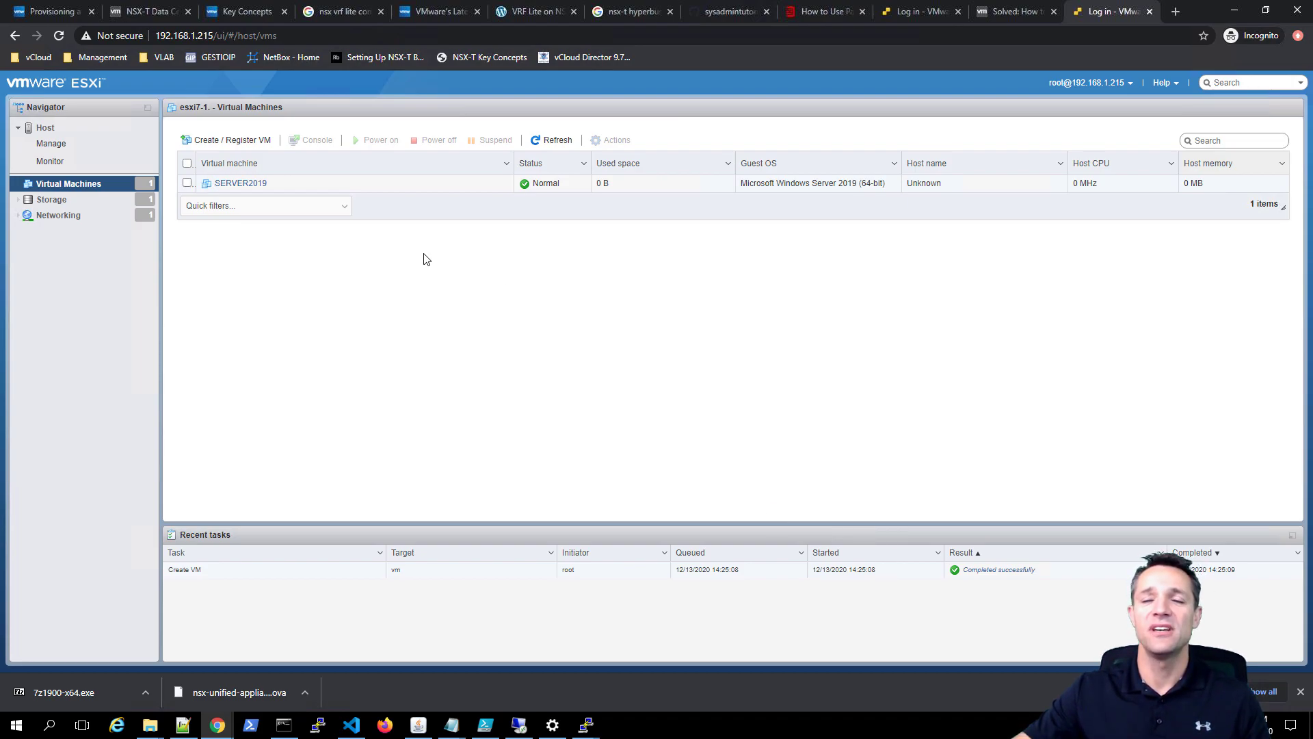
- Enable Force BIOS setup in SERVER2019's VM Options boot settings
right_click(297, 191)
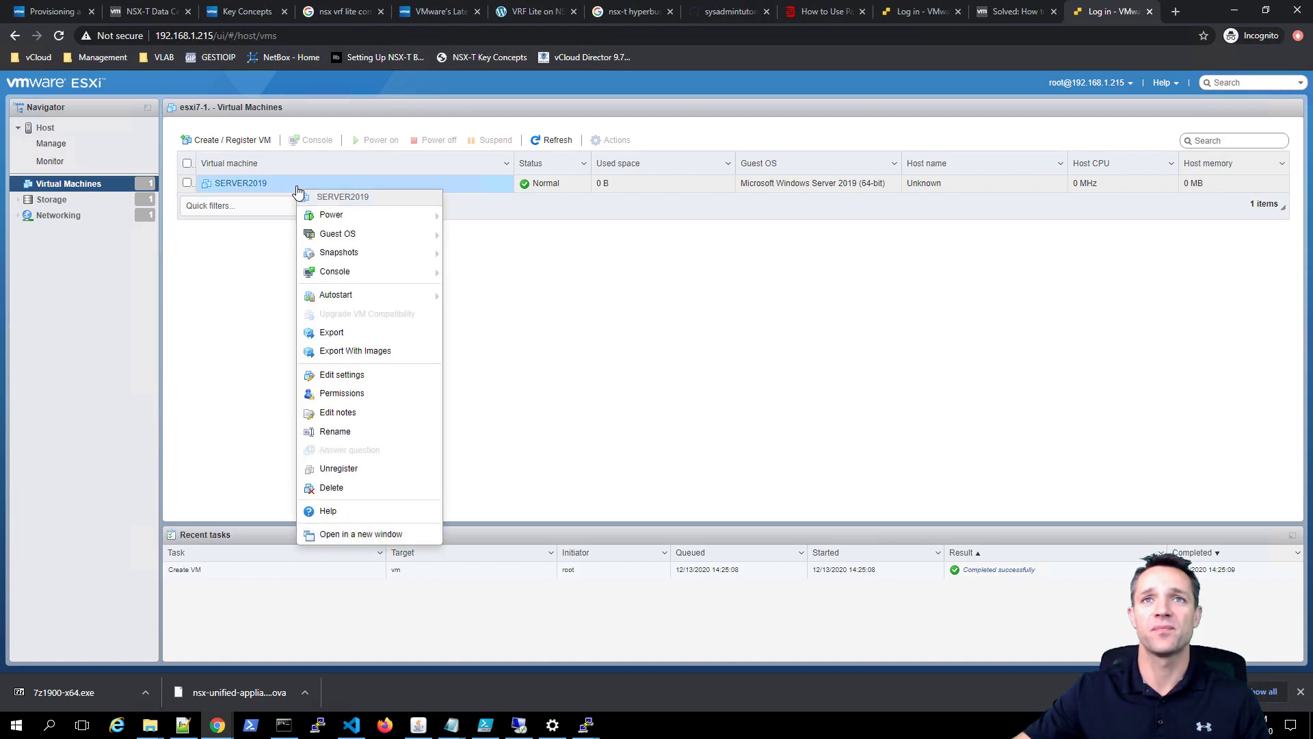
click(361, 377)
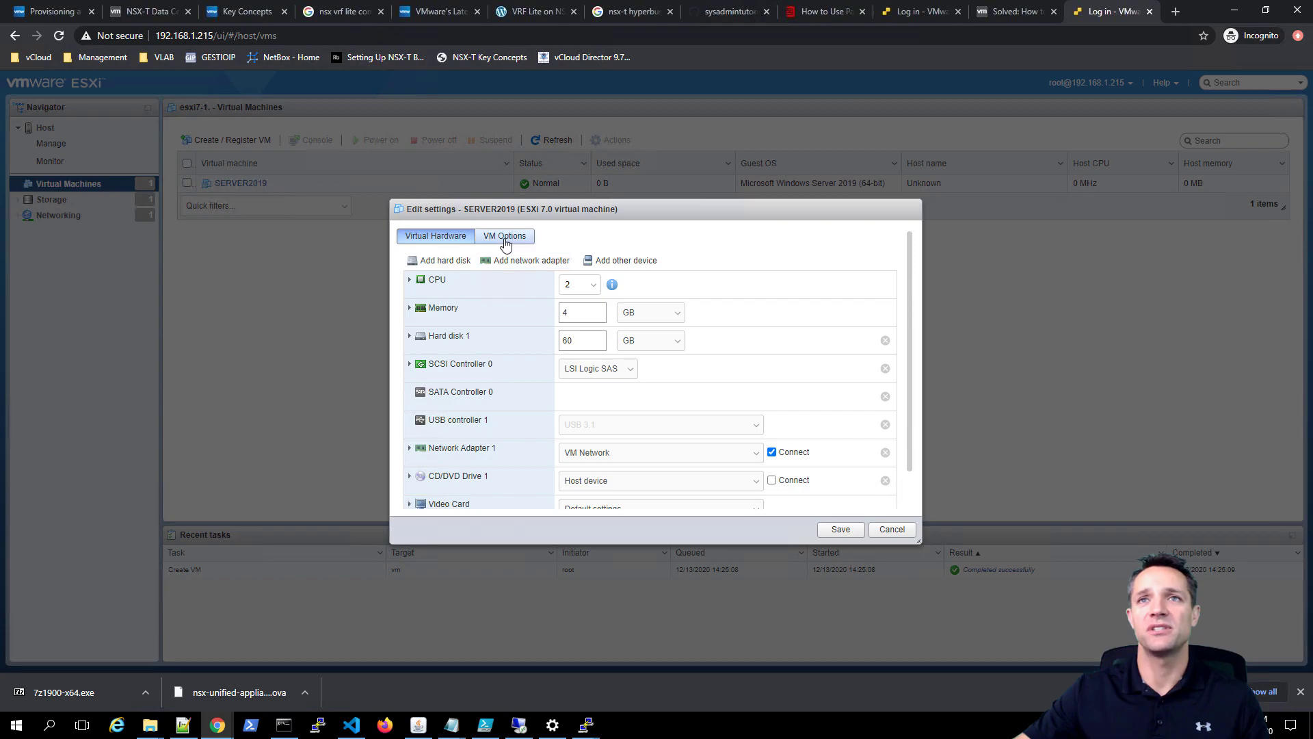
click(505, 236)
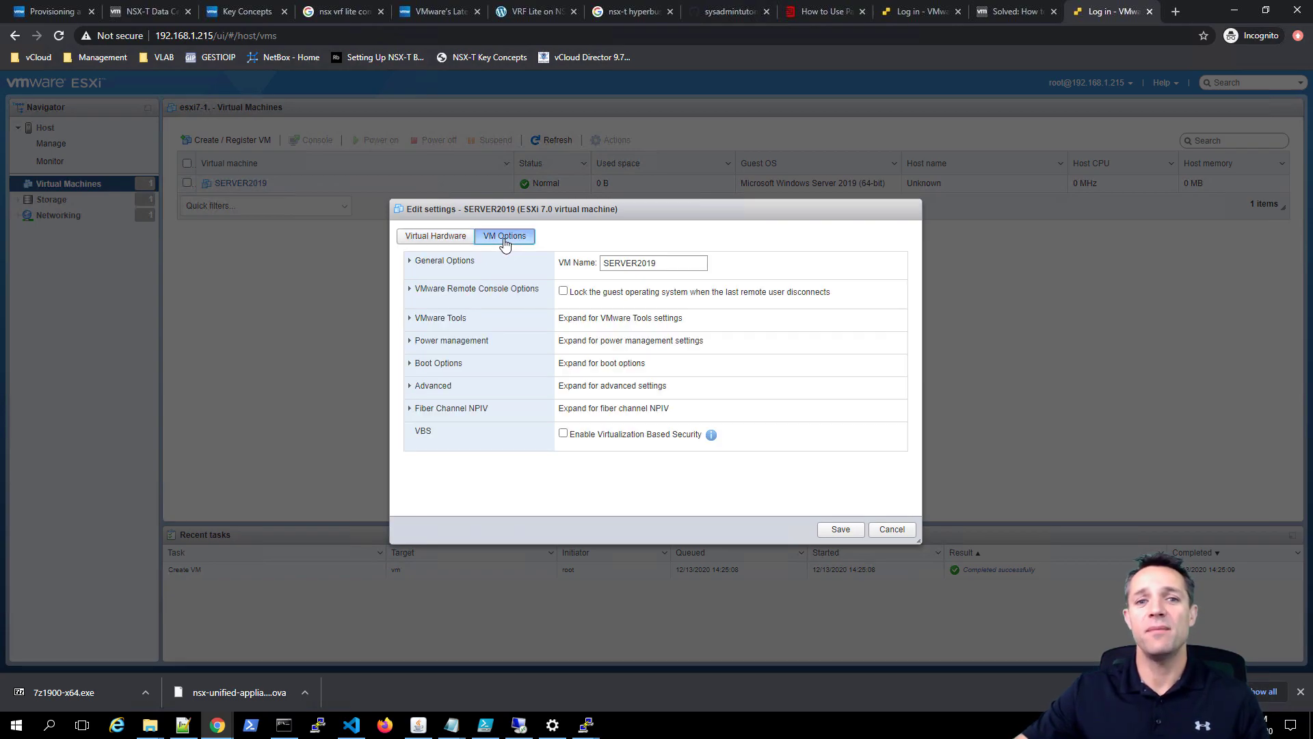
click(409, 363)
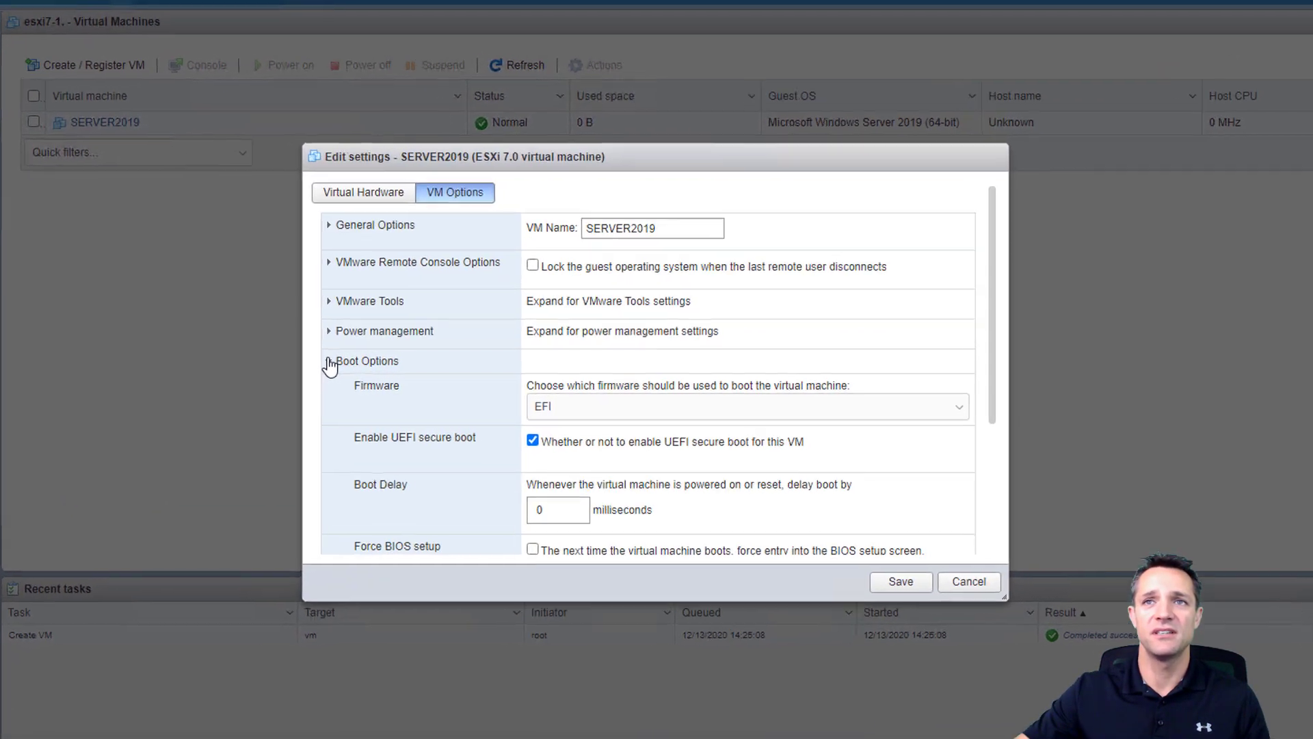
scroll(423, 453, down, 1)
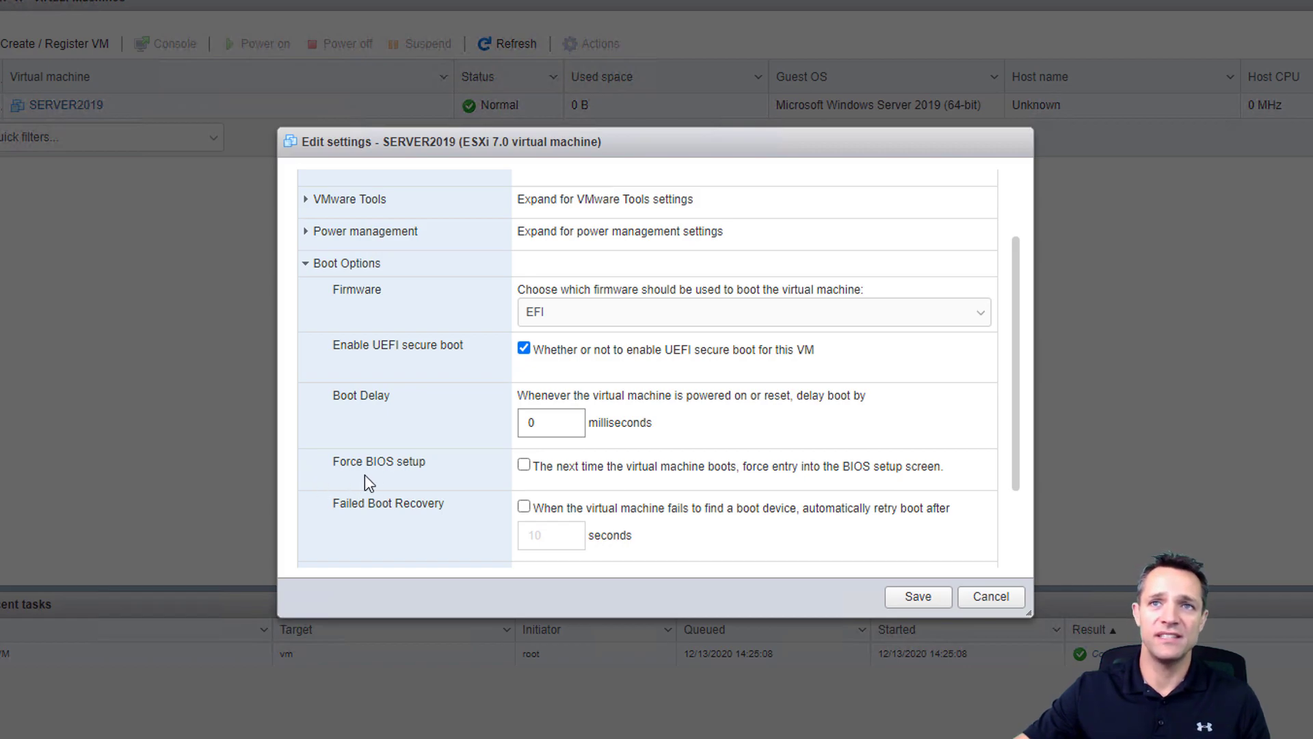
click(567, 472)
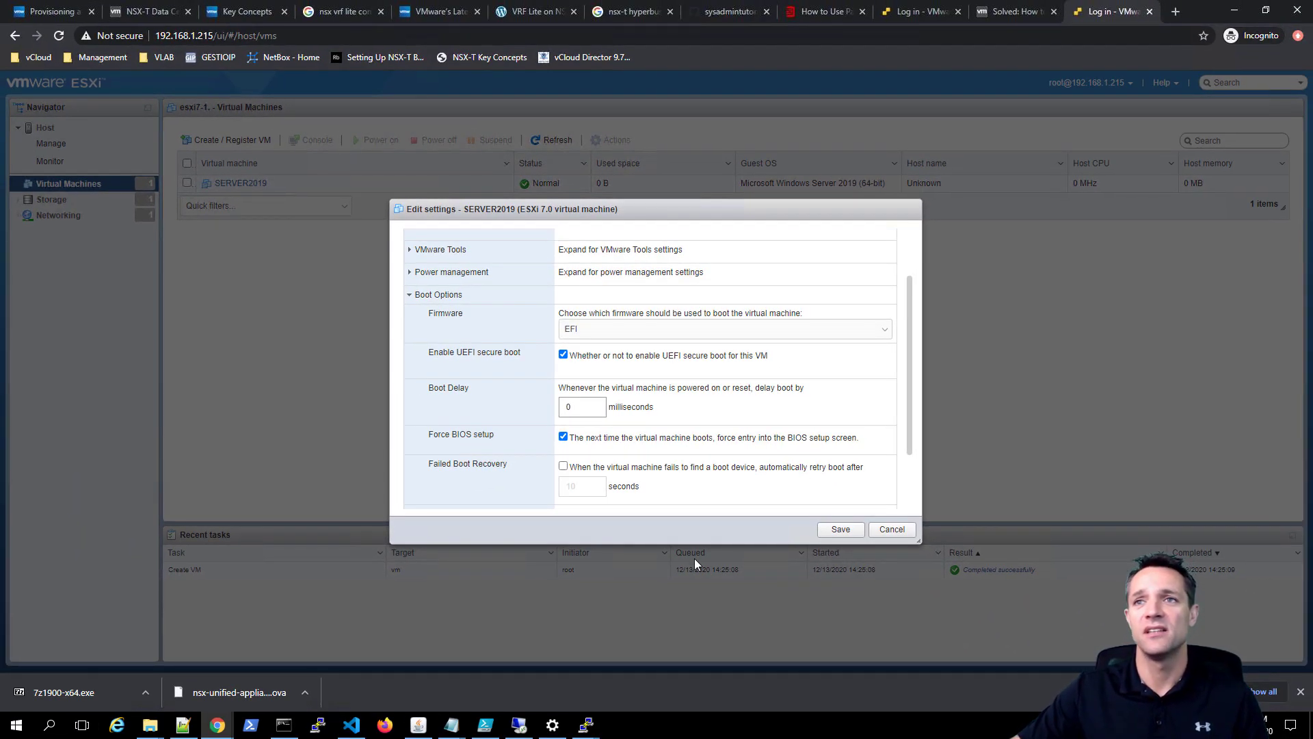
- Save the boot option change and launch a remote console for SERVER2019
click(843, 533)
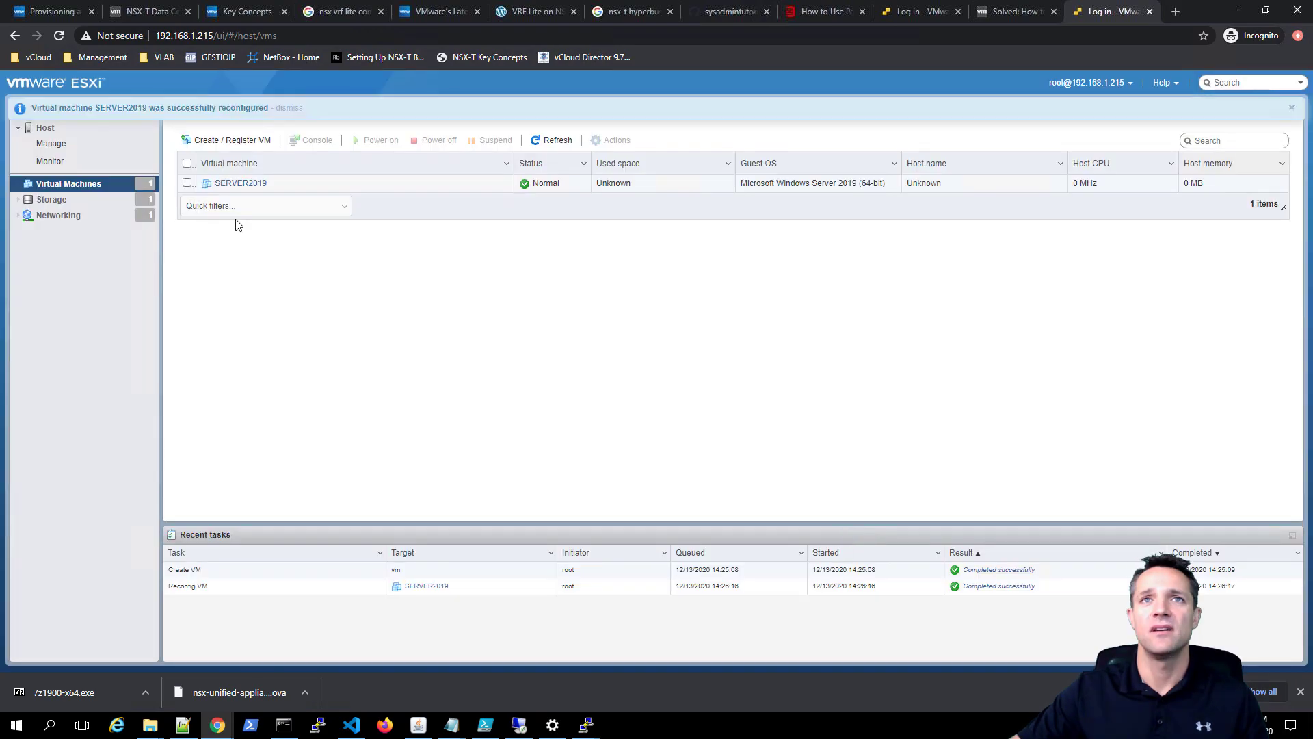
click(241, 183)
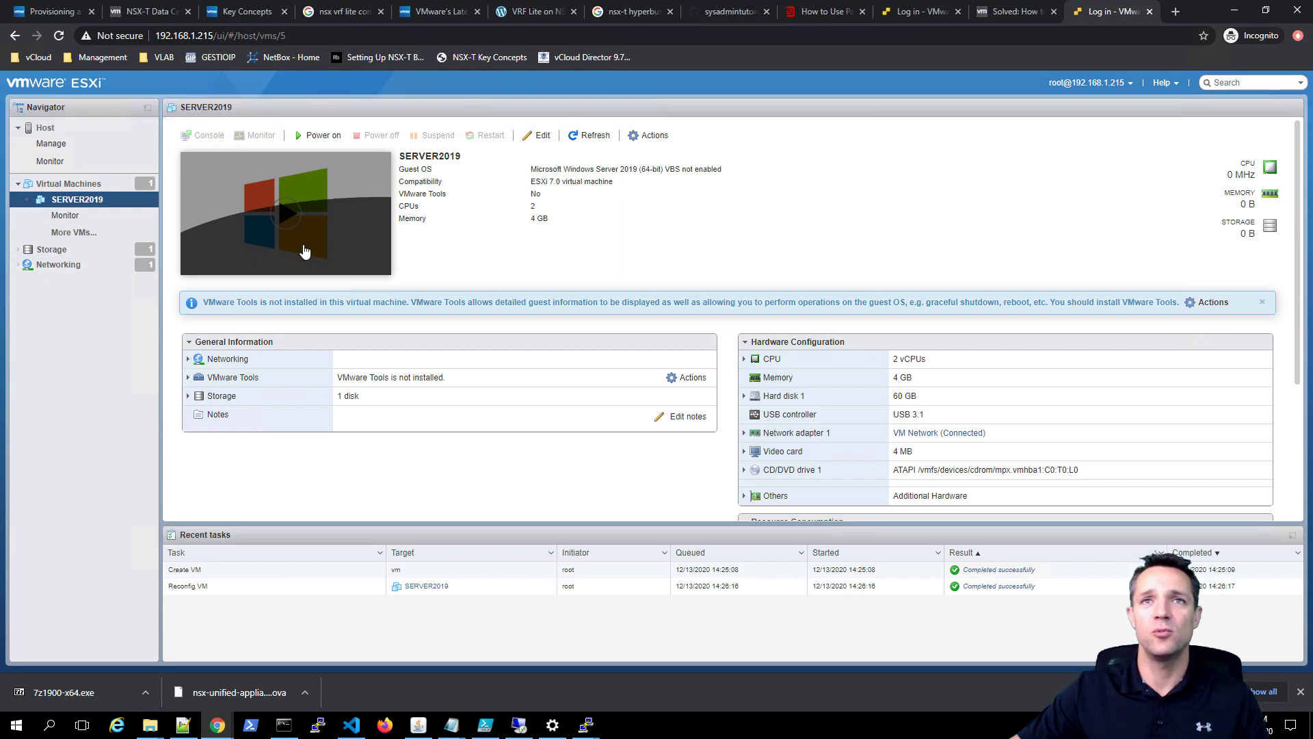
right_click(335, 237)
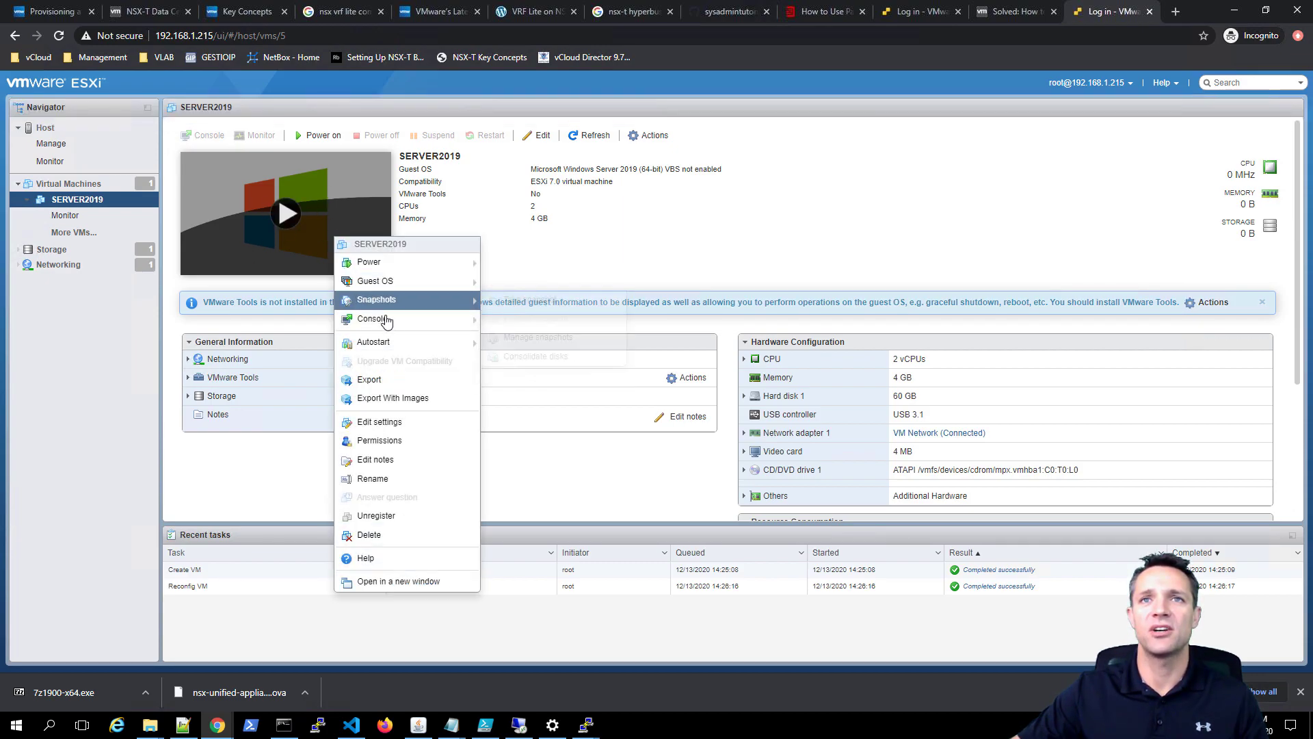
mouse_move(388, 321)
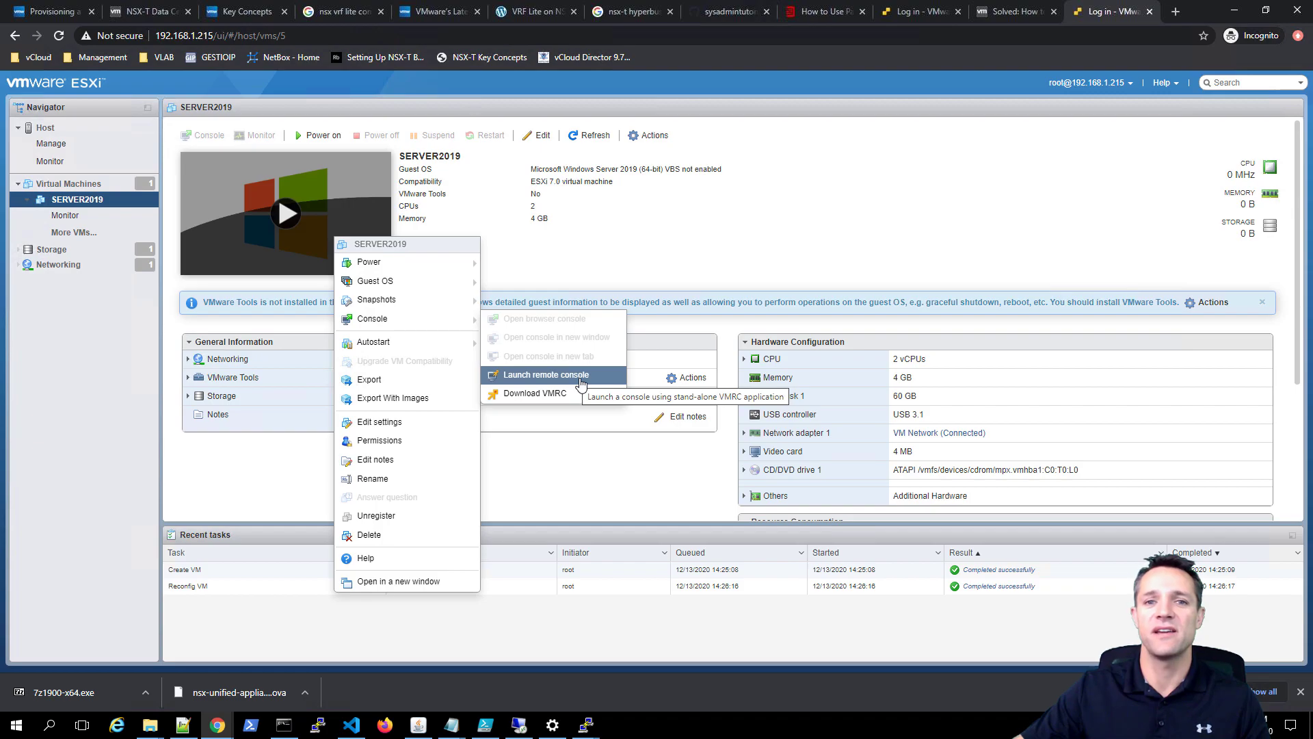
click(580, 376)
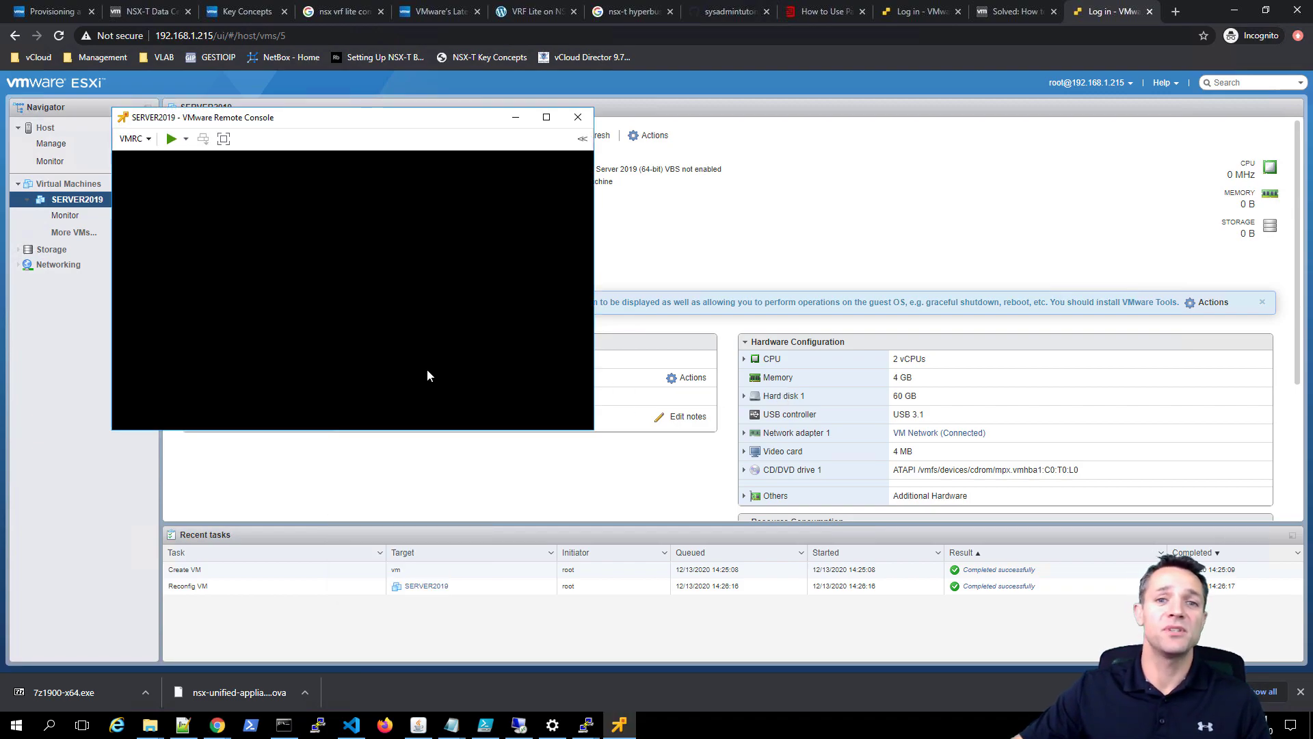
- Power on SERVER2019 and connect its CD/DVD drive 1 to a disk image file
click(171, 140)
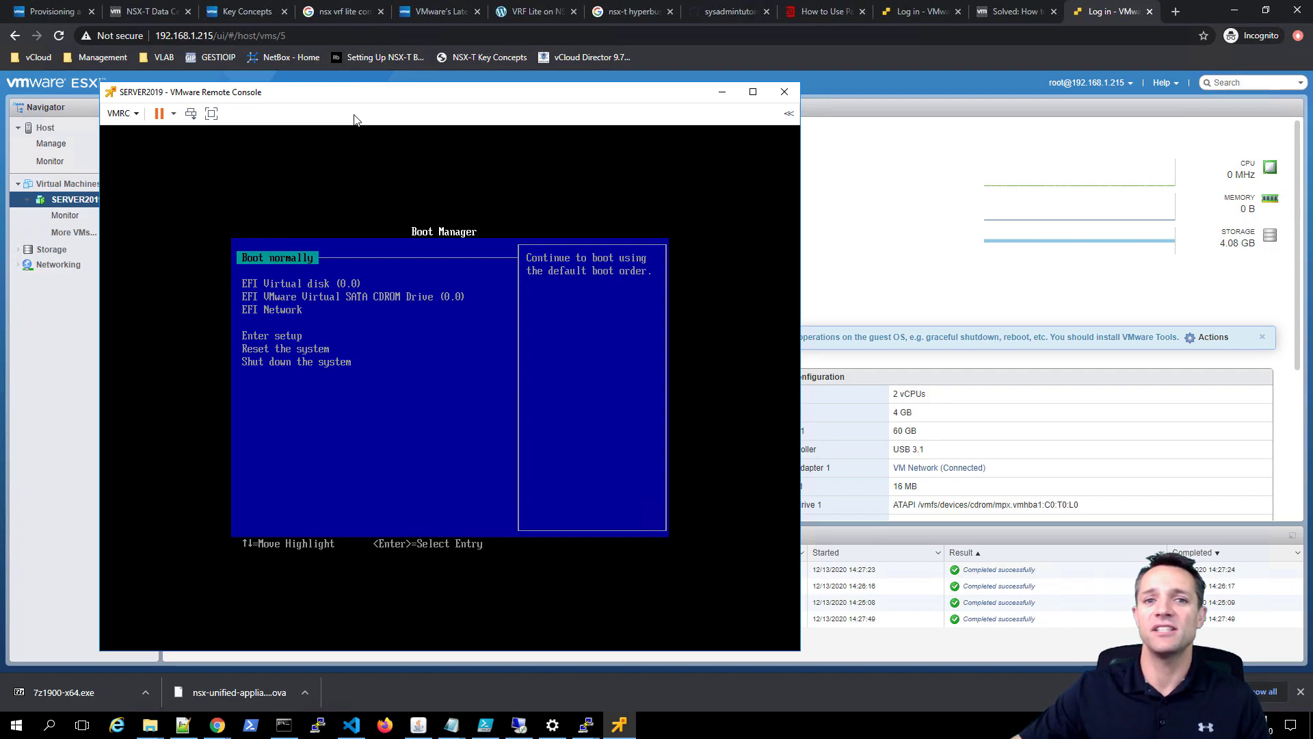
click(132, 119)
mouse_move(150, 152)
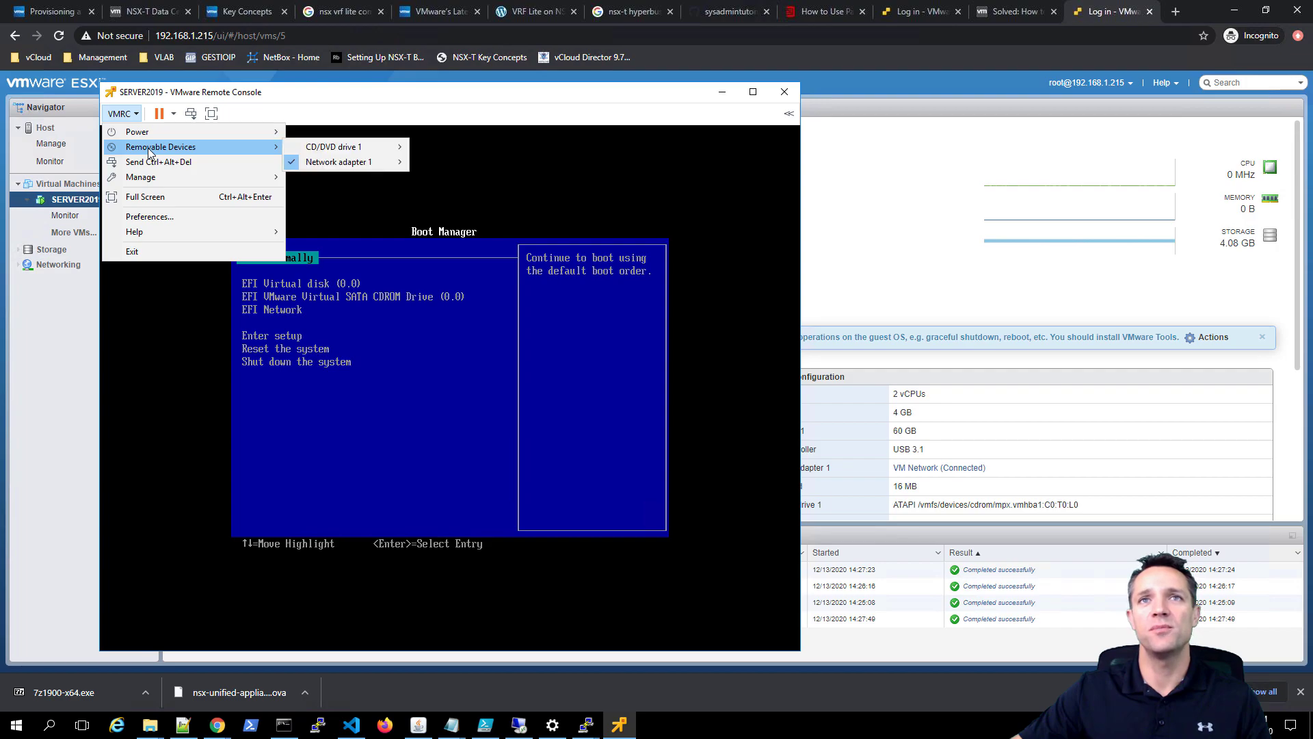
mouse_move(336, 149)
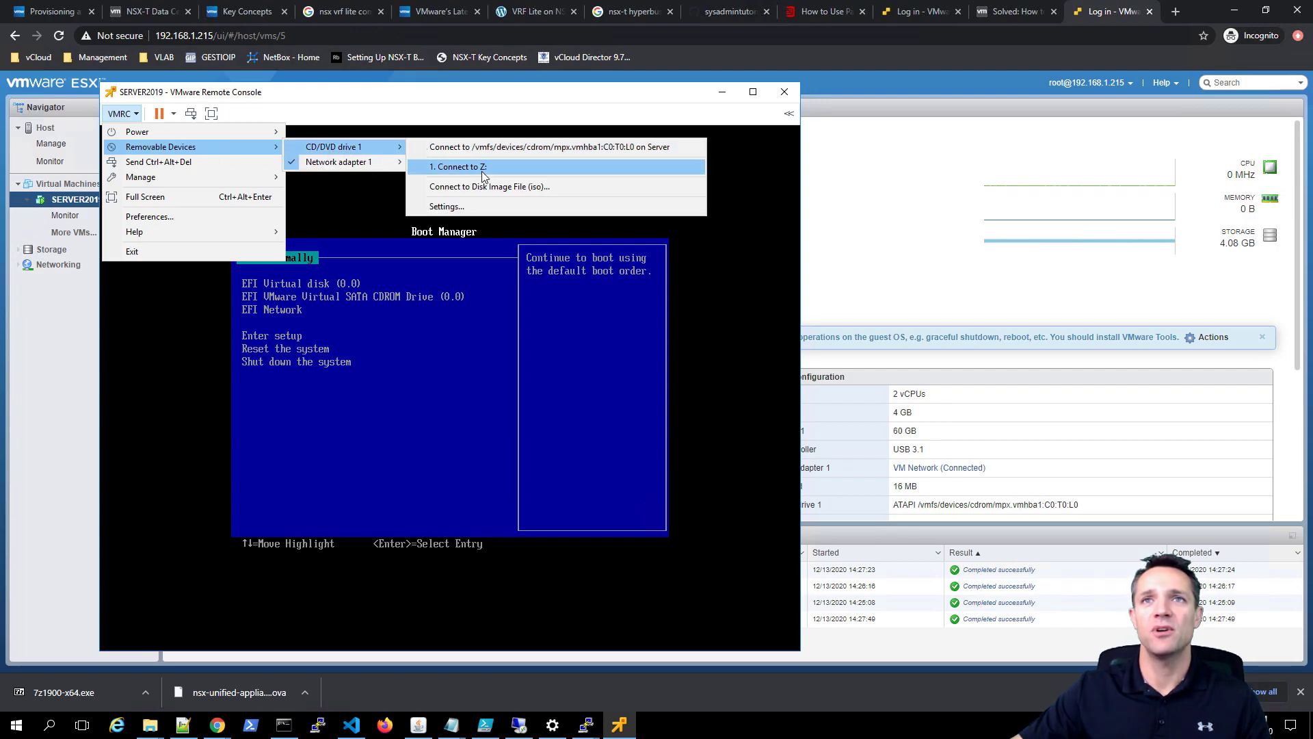
click(534, 187)
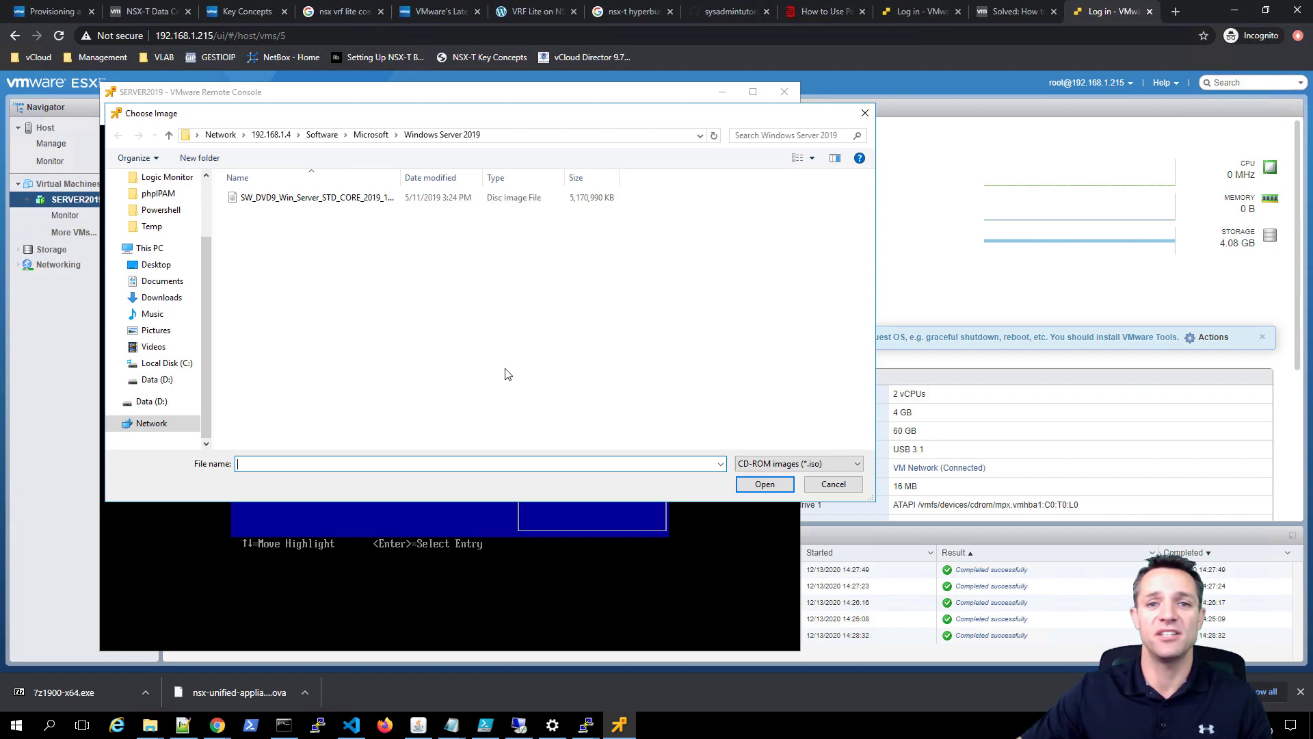
- Mount the Windows Server 2019 ISO and move down the EFI Boot Manager device list
click(294, 201)
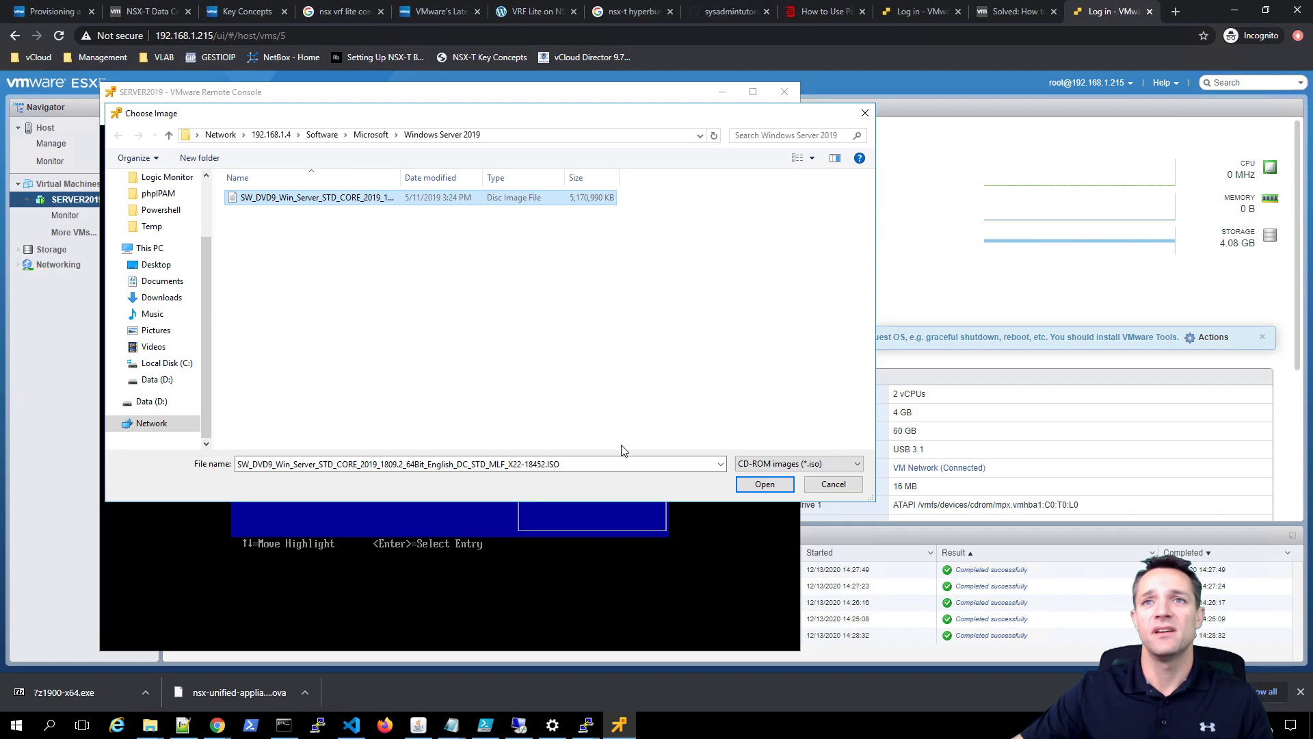
click(761, 489)
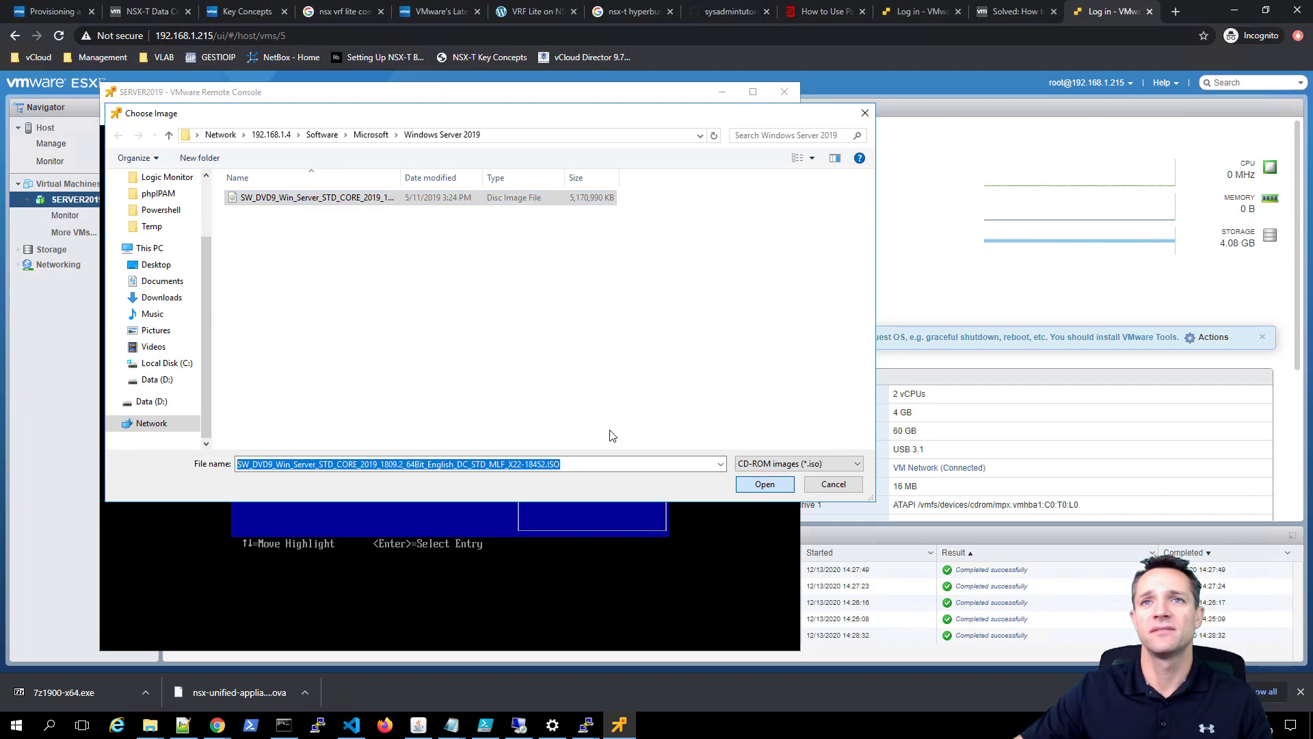
click(506, 420)
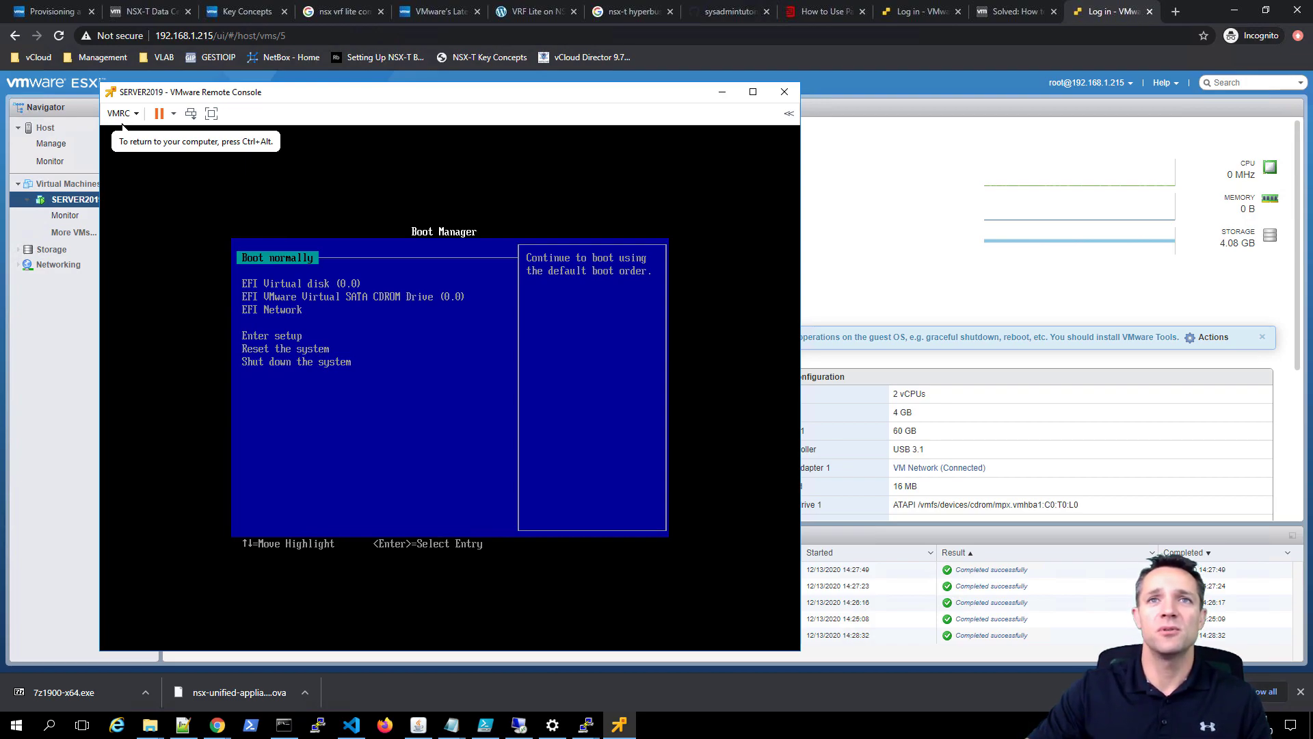
key(Down)
key(Down)
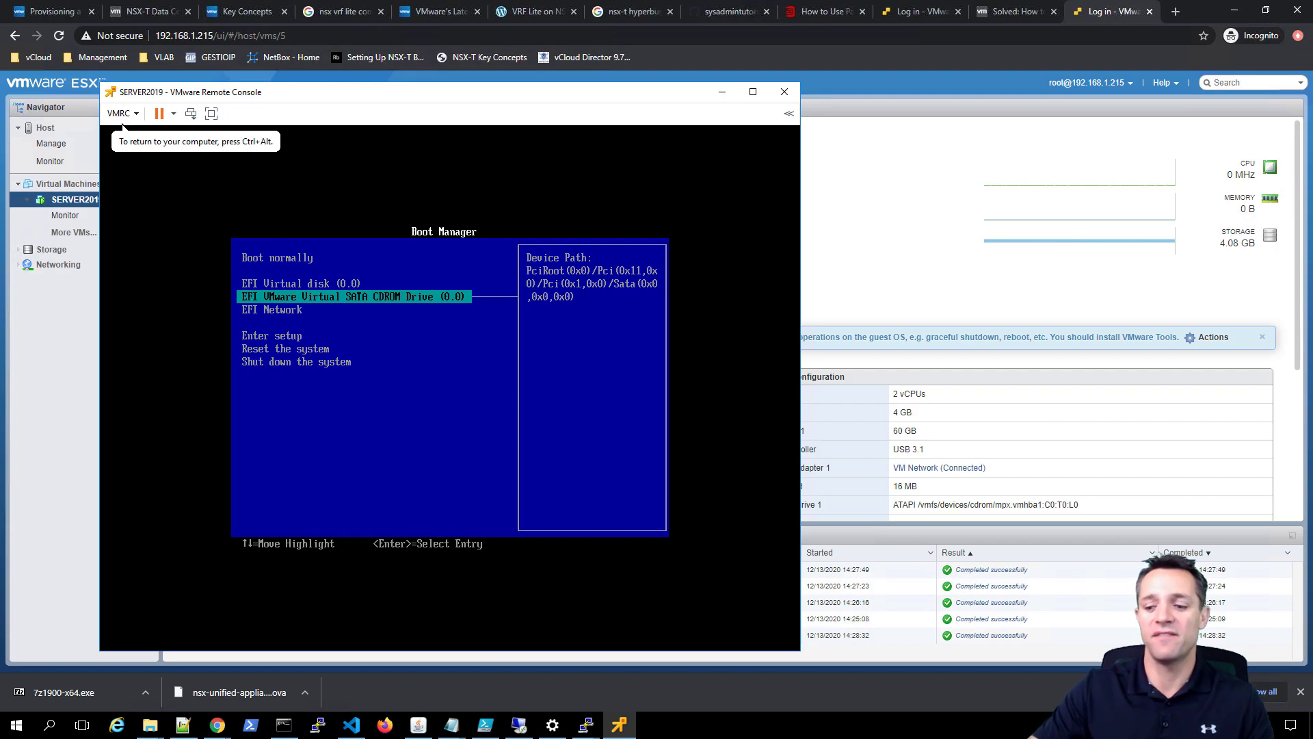
- Boot from the installation disc and set and confirm the Administrator password
key(Return)
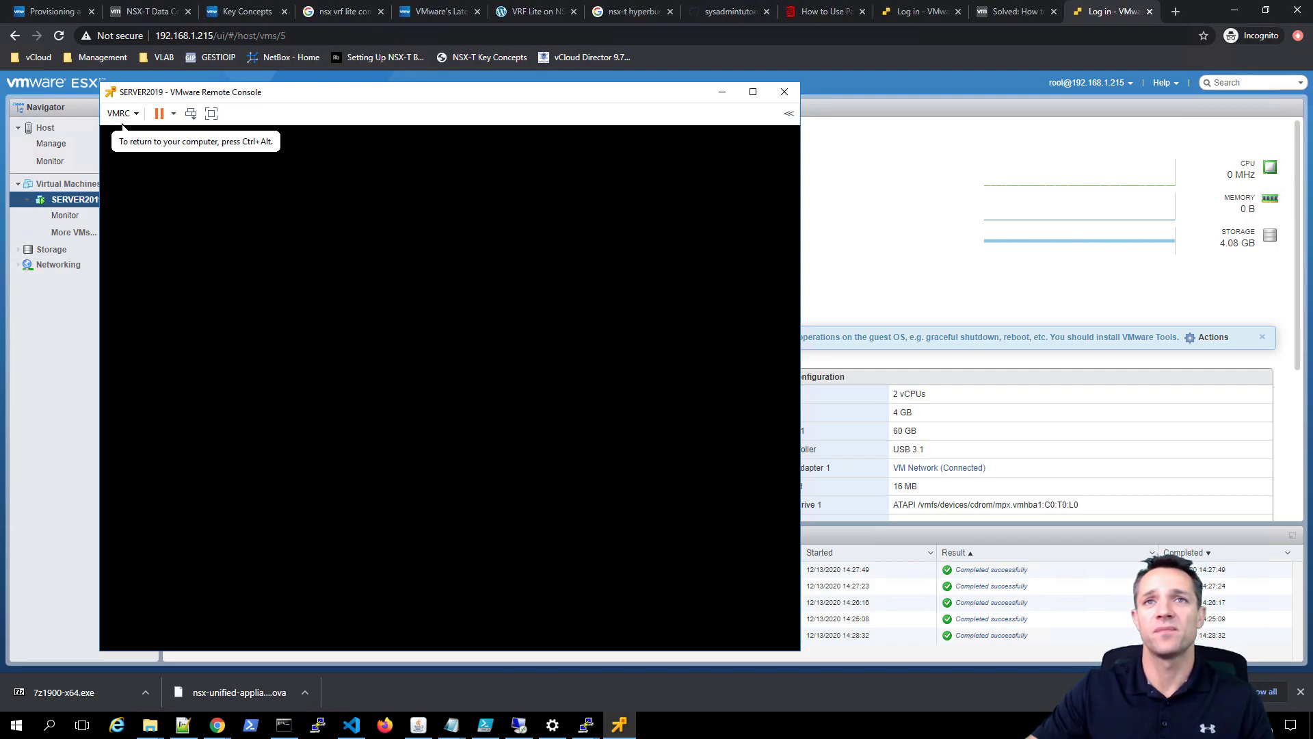
key(Return)
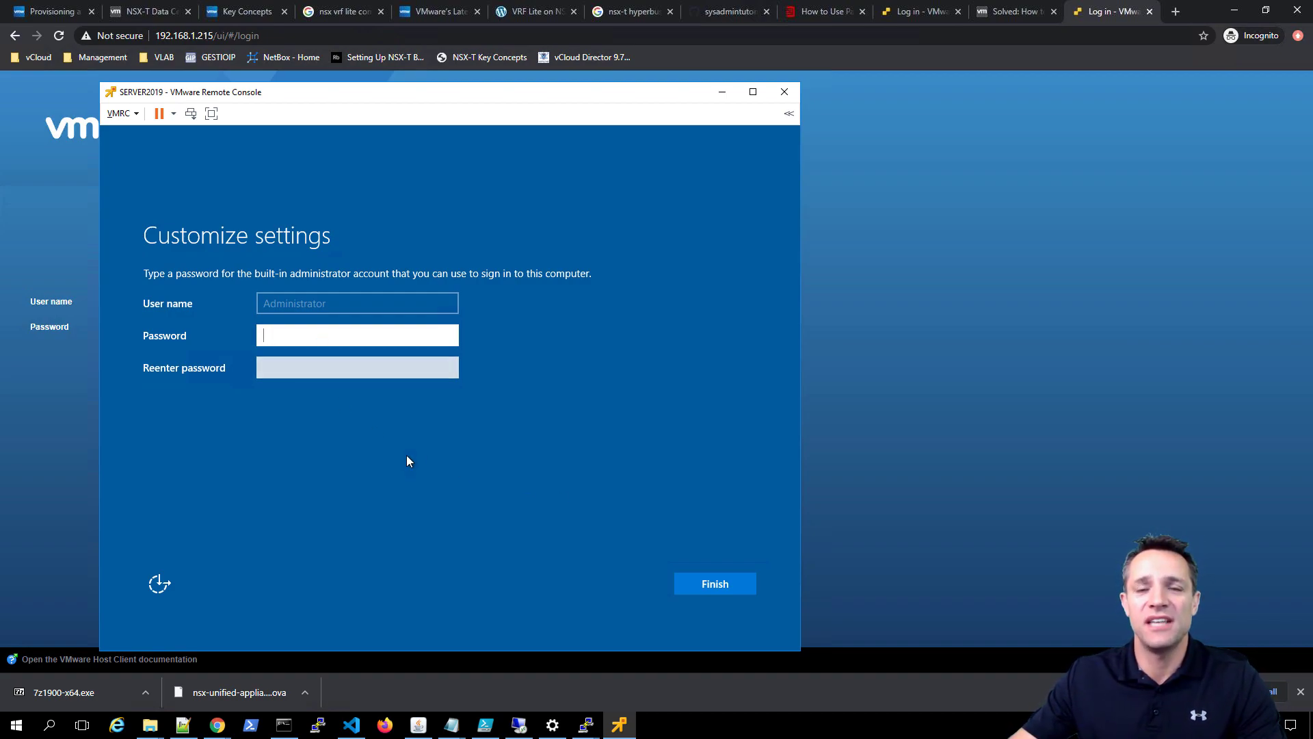
key(ctrl+v)
key(Tab)
key(ctrl+v)
key(Return)
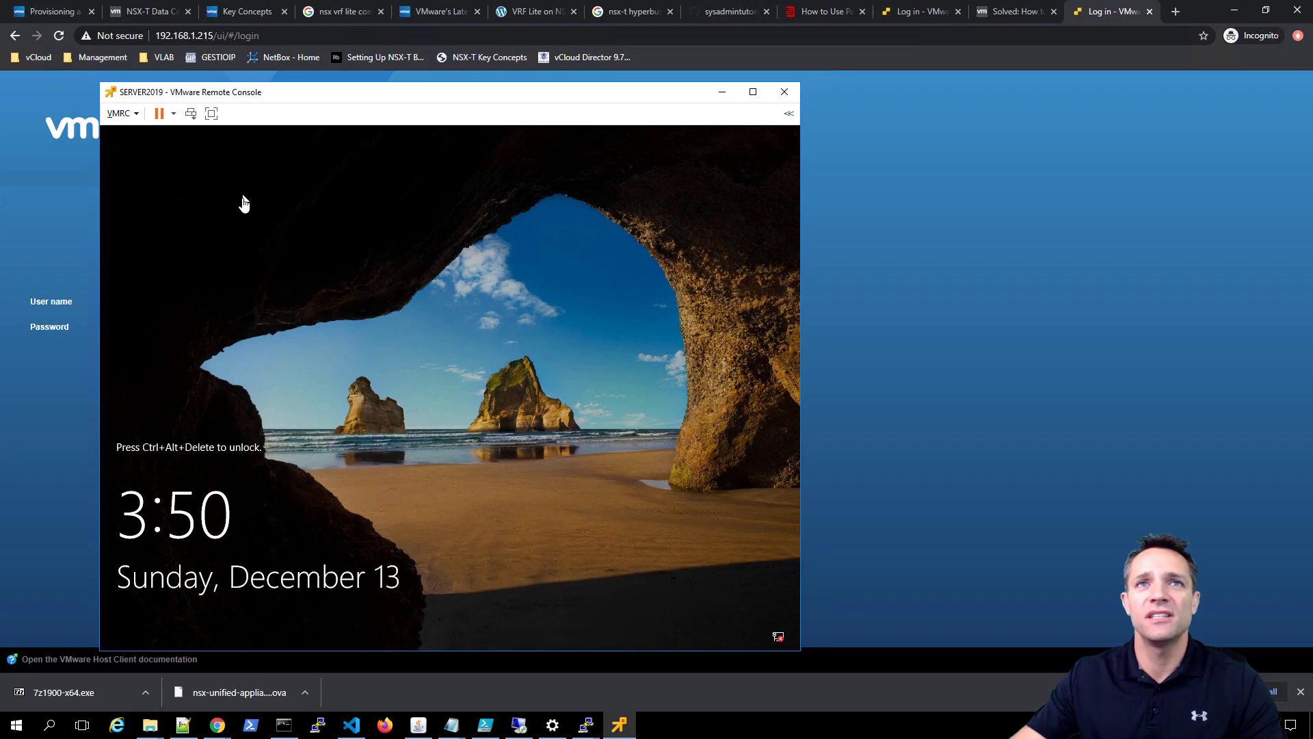
- Send Ctrl+Alt+Del from the console and sign in as Administrator with the account password
click(122, 113)
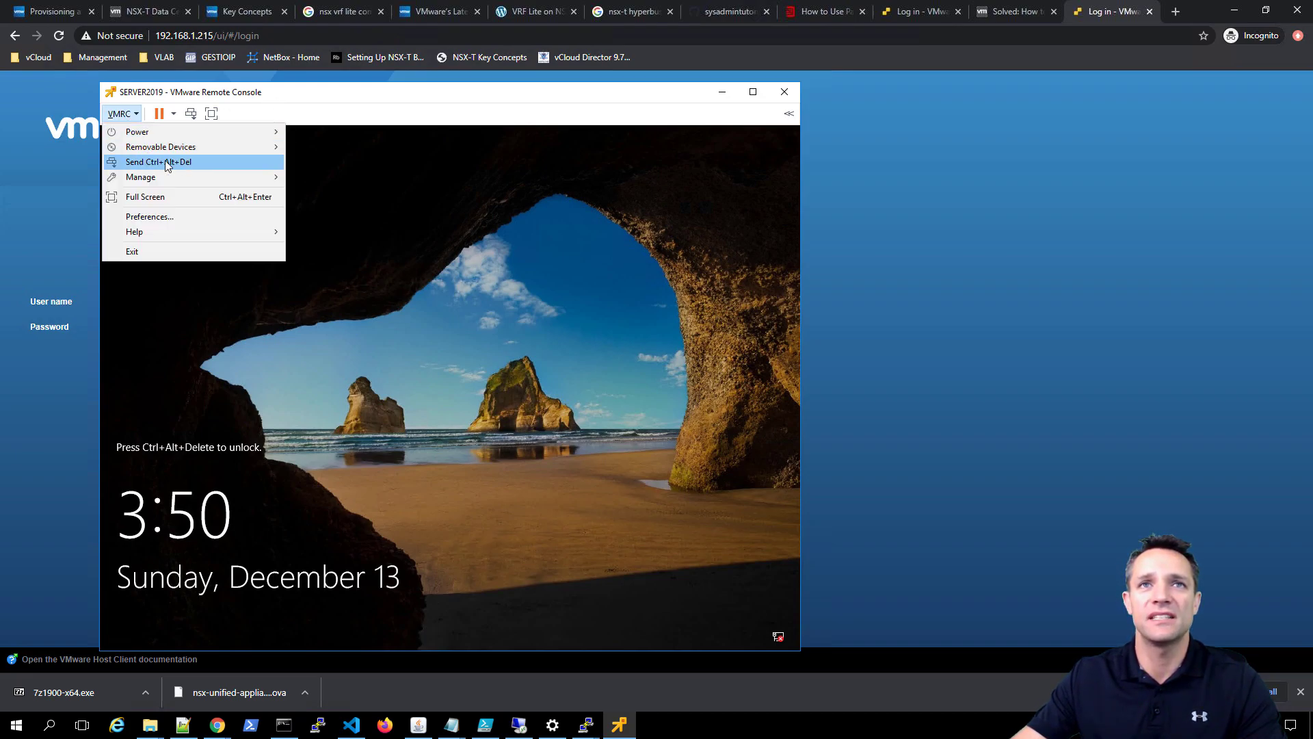
click(188, 162)
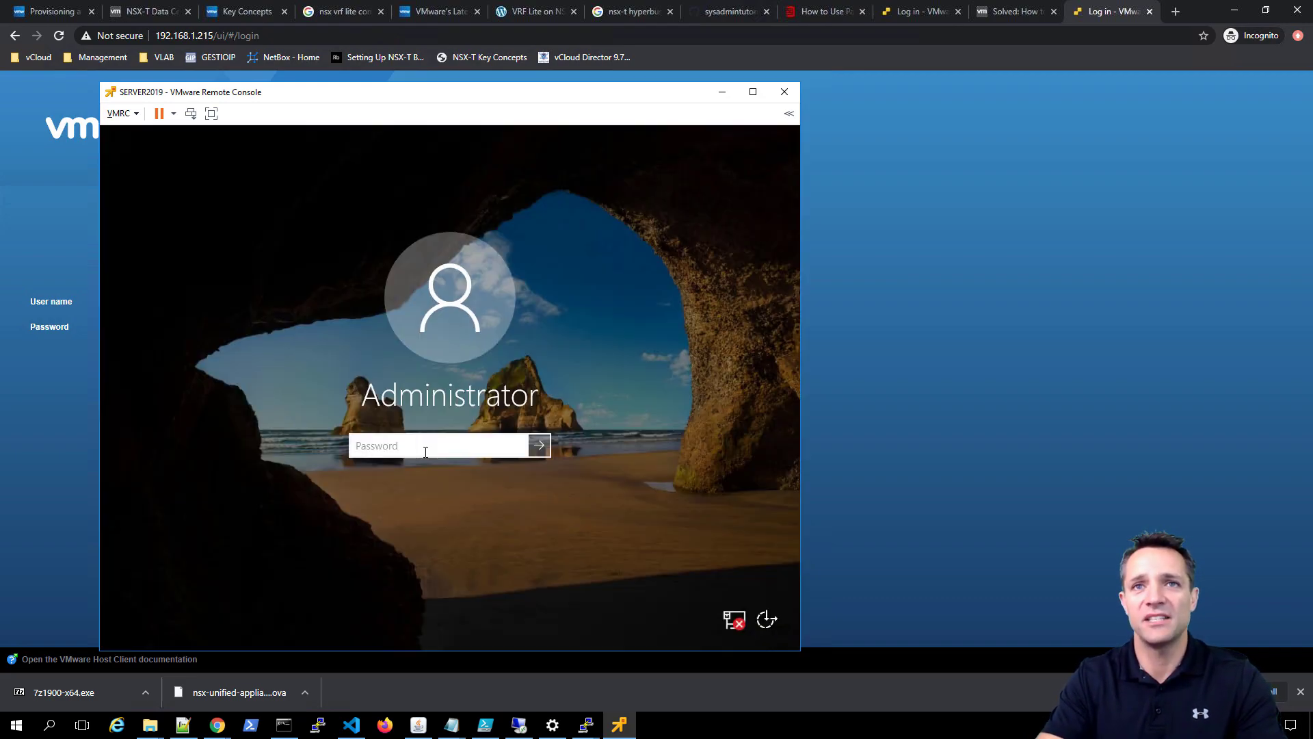
text(VMware1!)
key(Return)
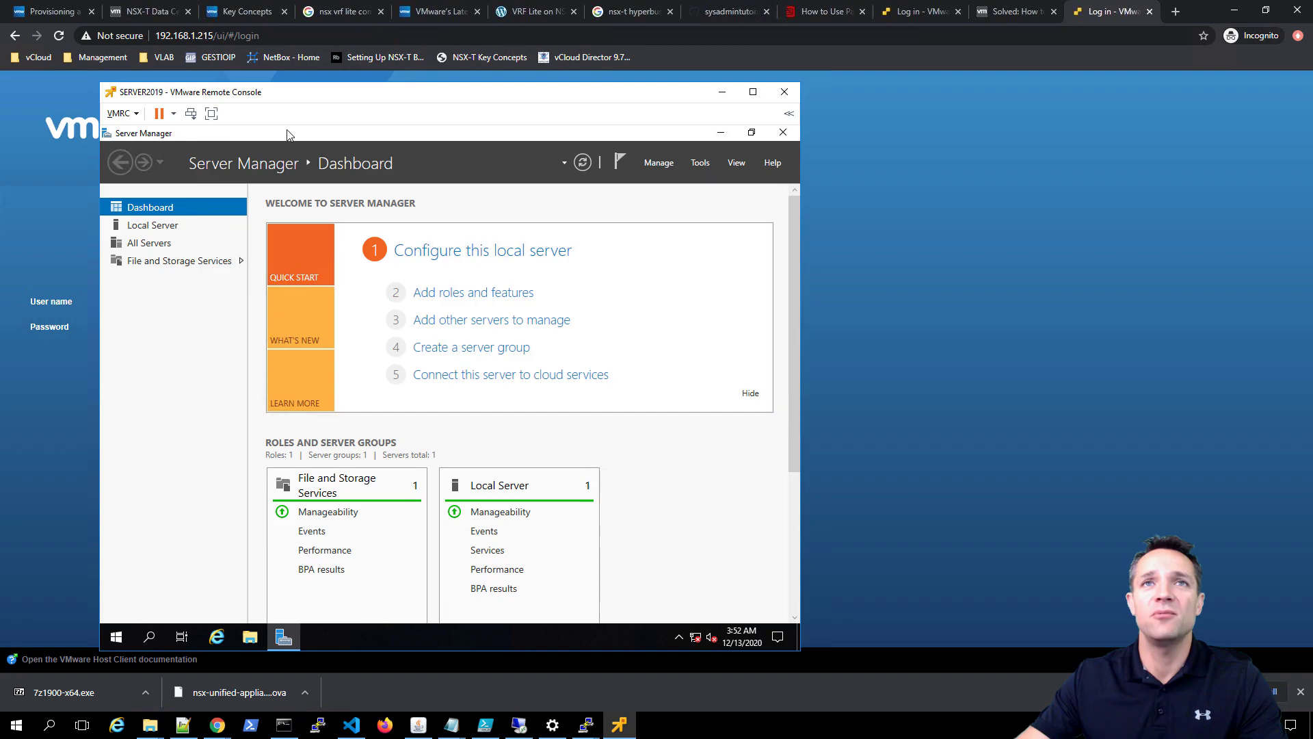
- Mount the VMware Tools installer disc in SERVER2019 via Manage > Install VMware Tools
click(123, 114)
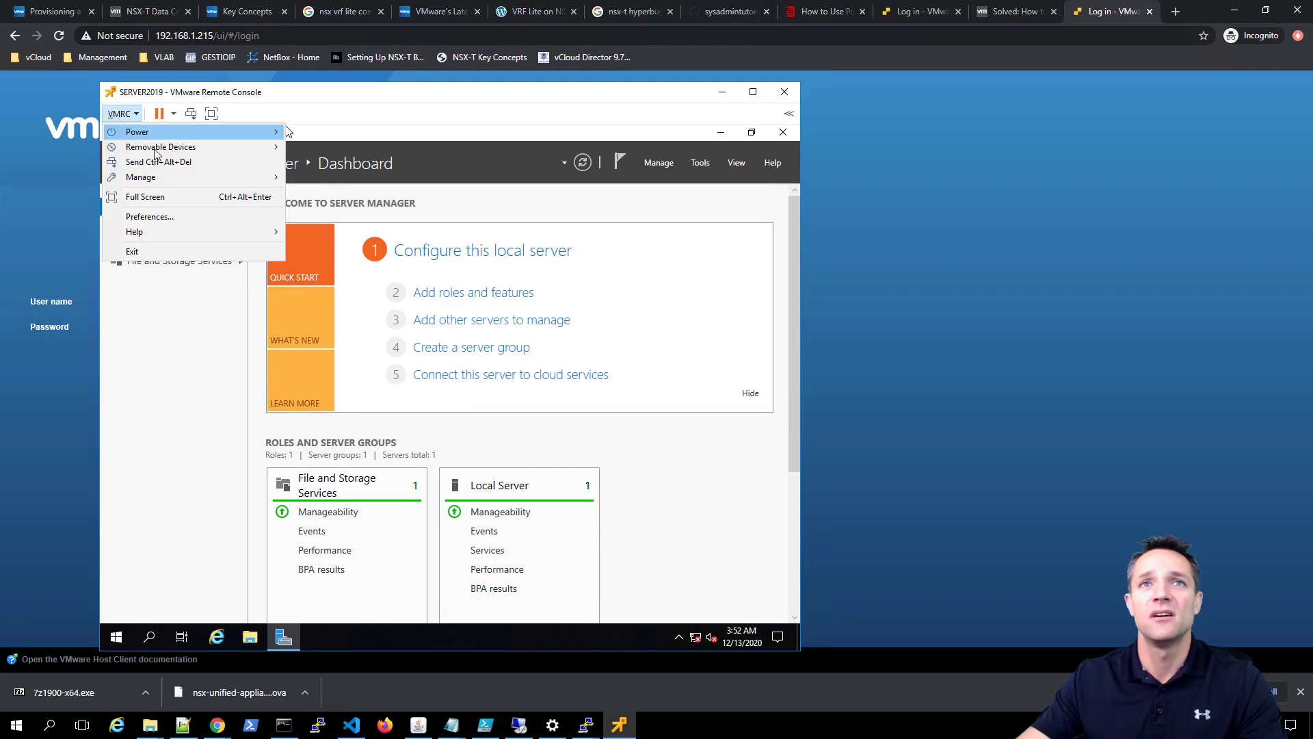
mouse_move(164, 178)
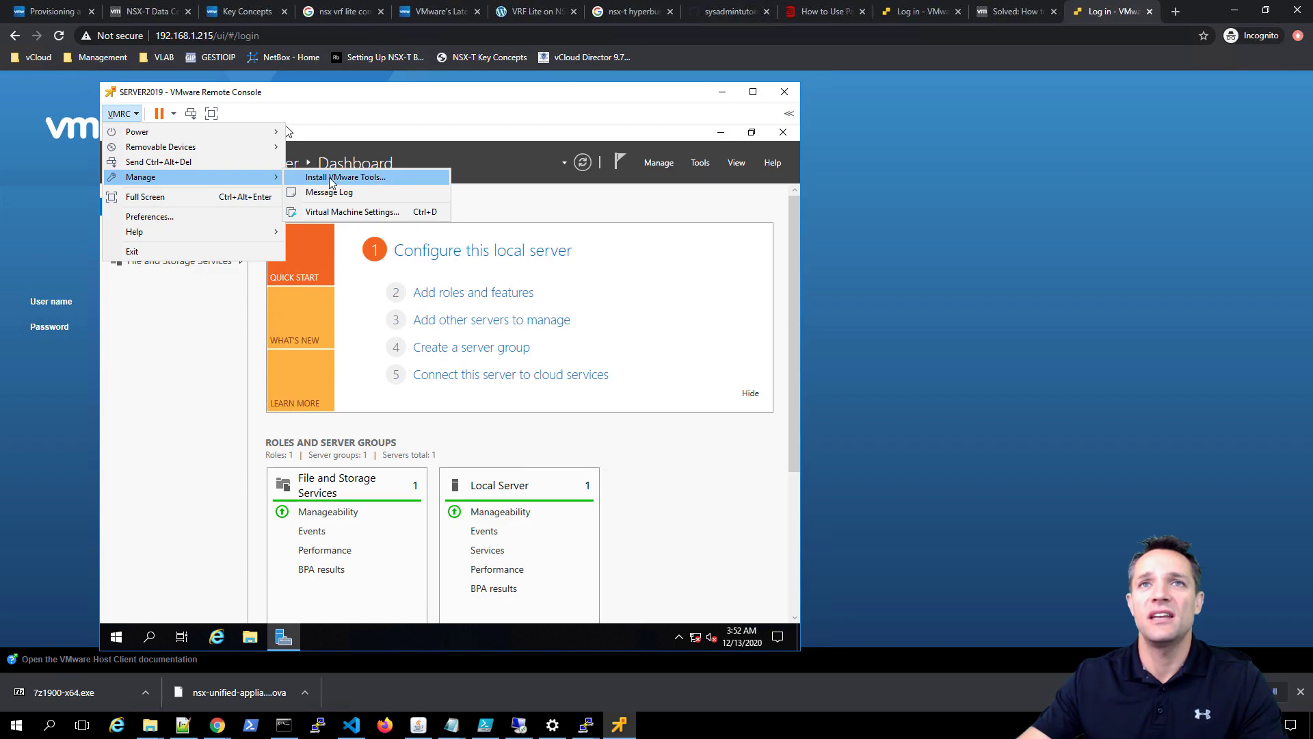
click(396, 178)
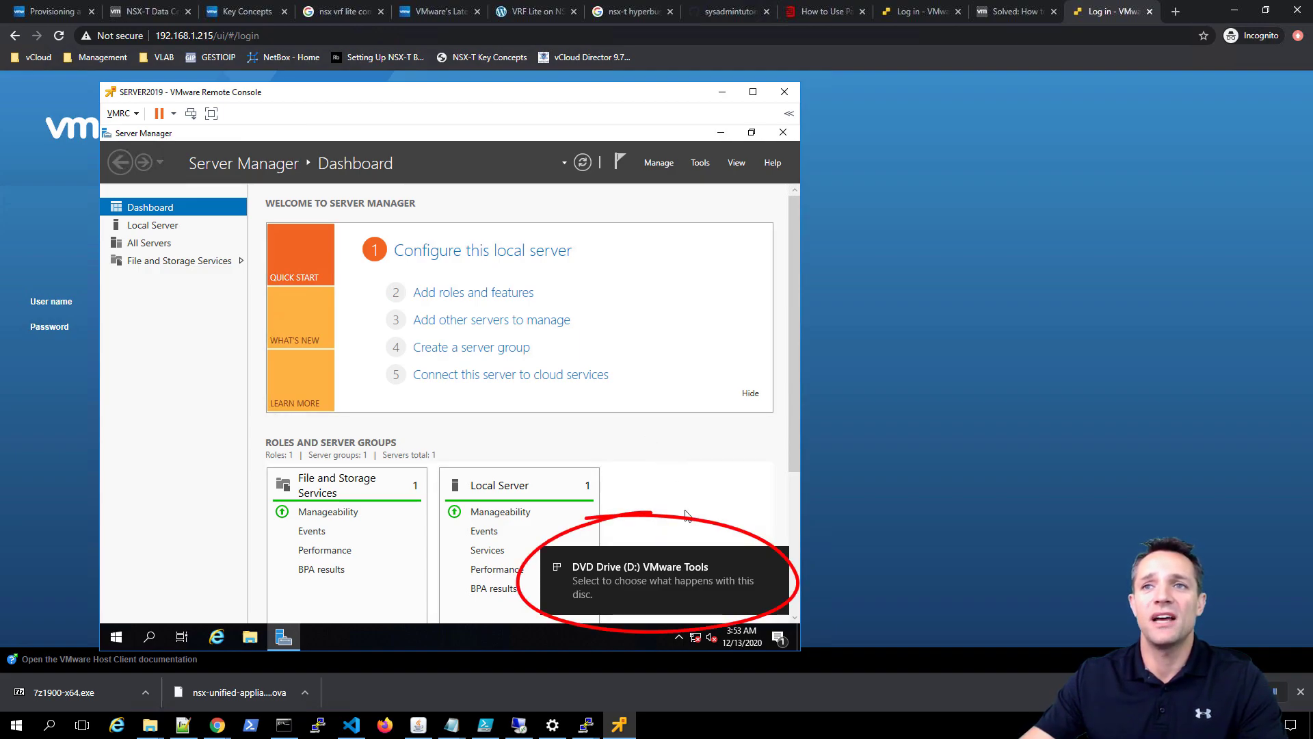
- Run setup64.exe from the AutoPlay prompt and install VMware Tools with the Typical setup
click(671, 582)
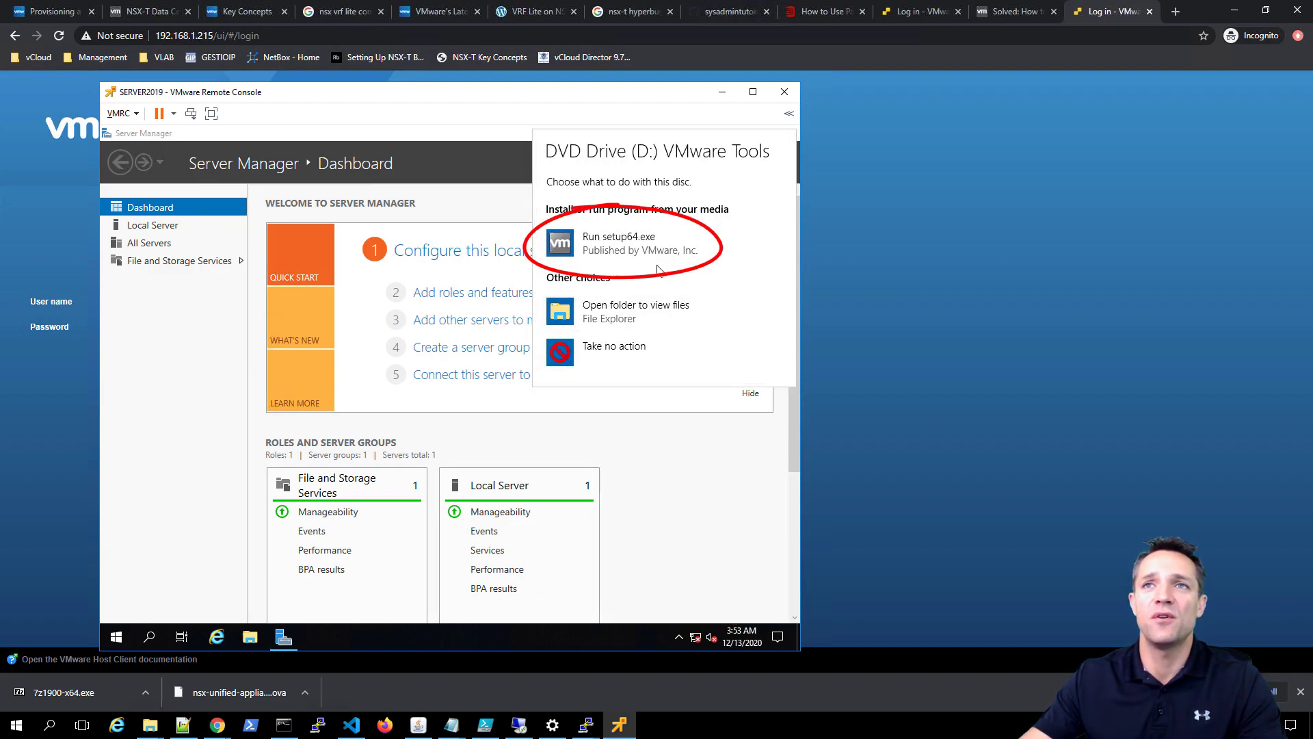
click(684, 262)
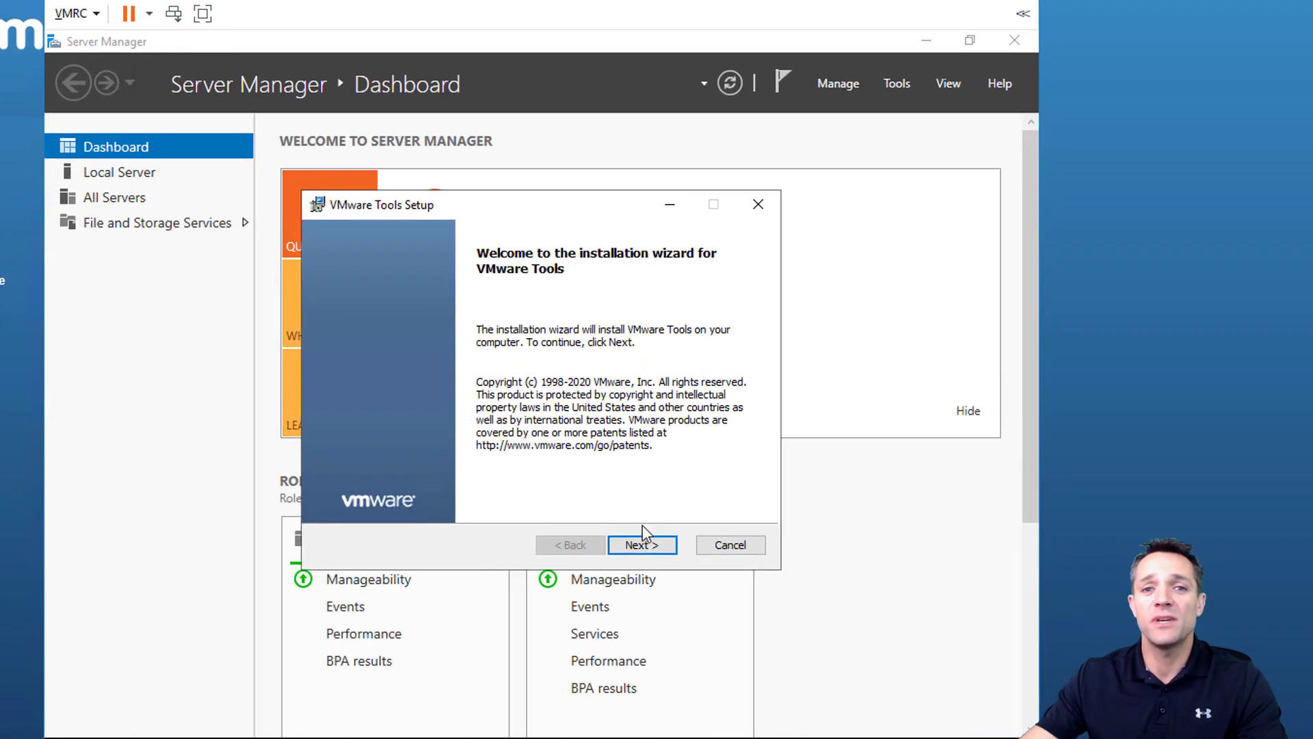
click(651, 545)
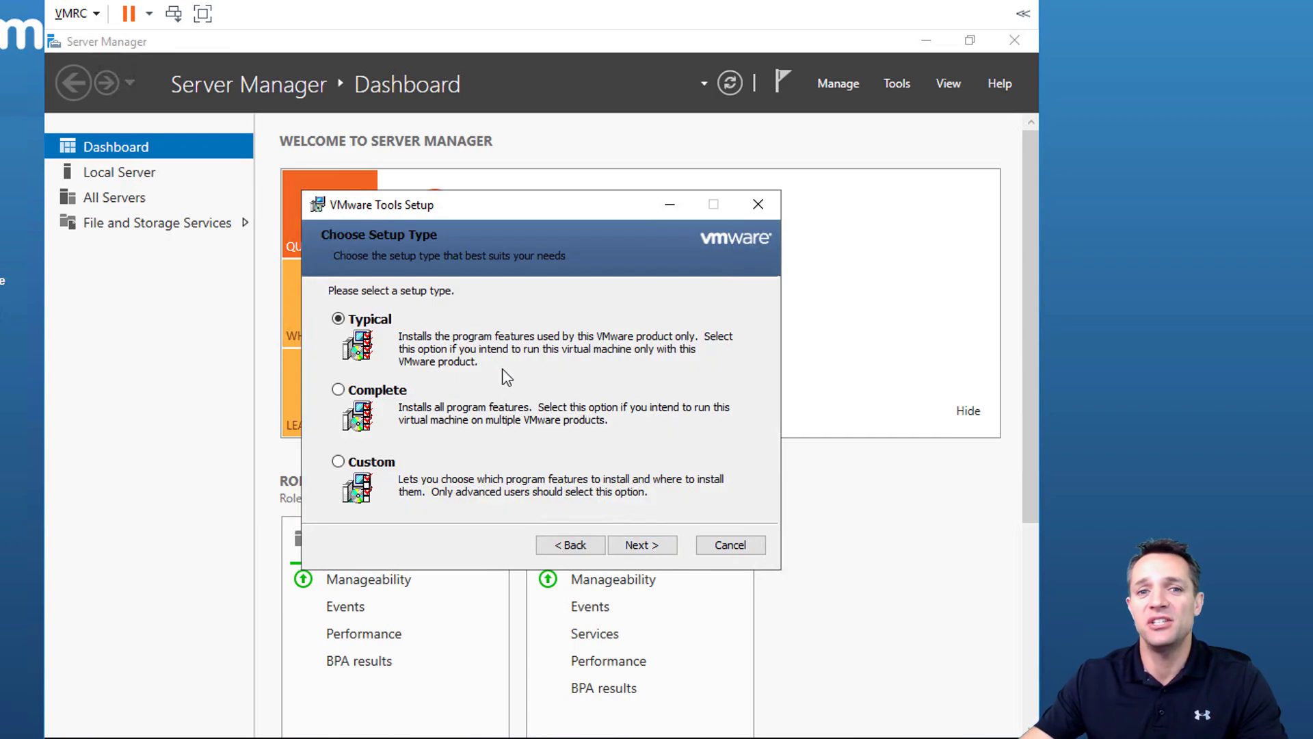
click(649, 545)
click(652, 546)
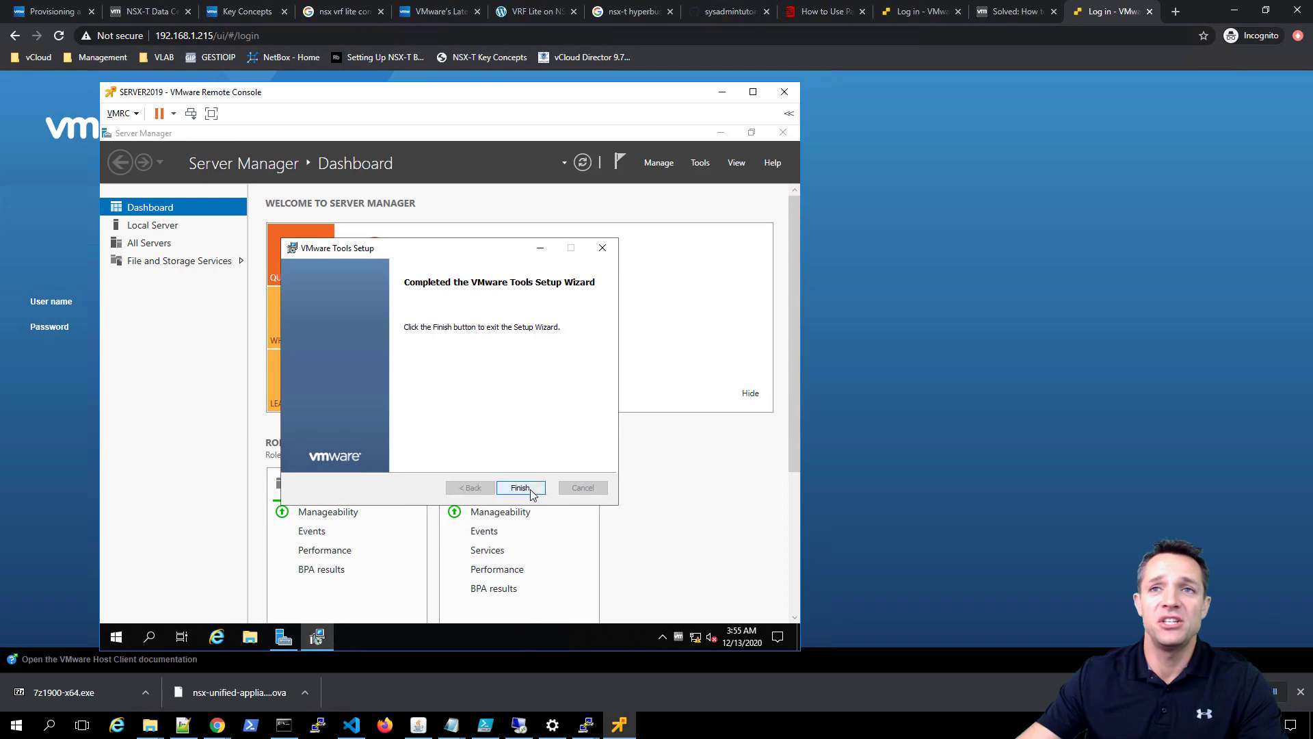
click(547, 500)
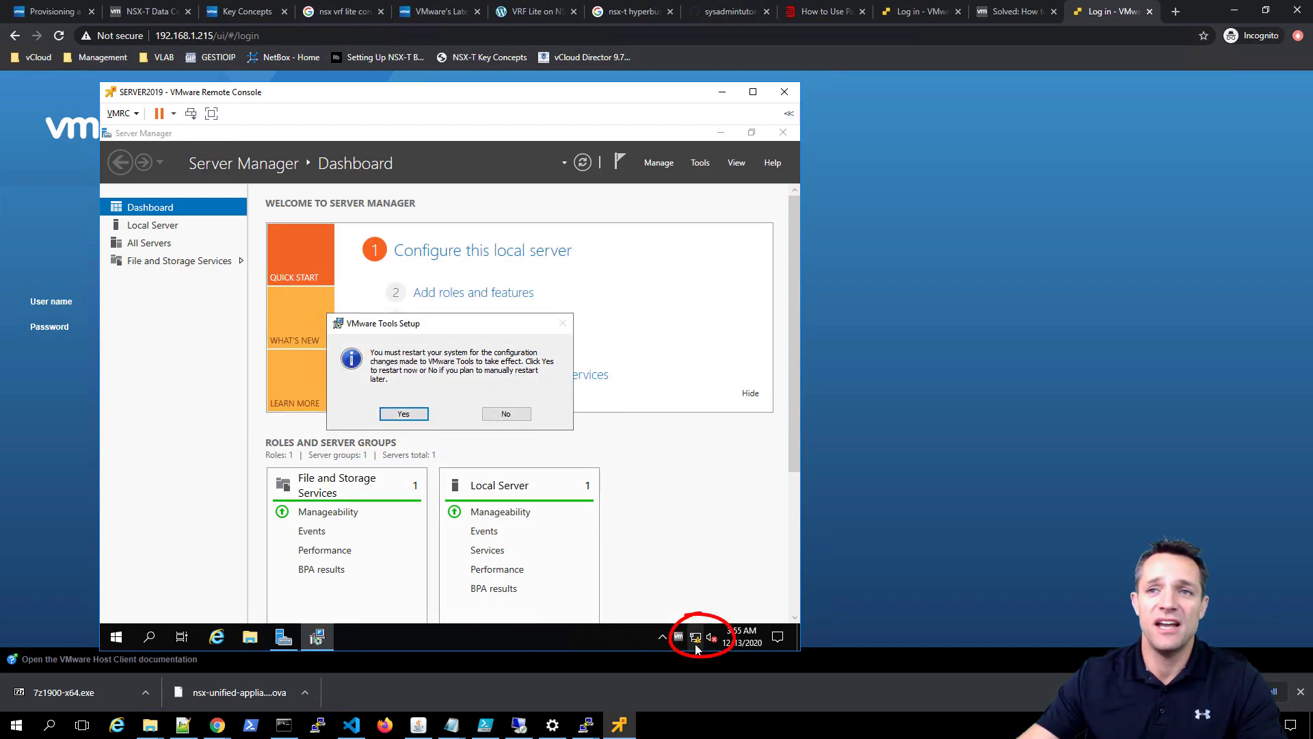
- Restart SERVER2019 to apply VMware Tools, then send Ctrl+Alt+Del to sign back in
mouse_move(696, 643)
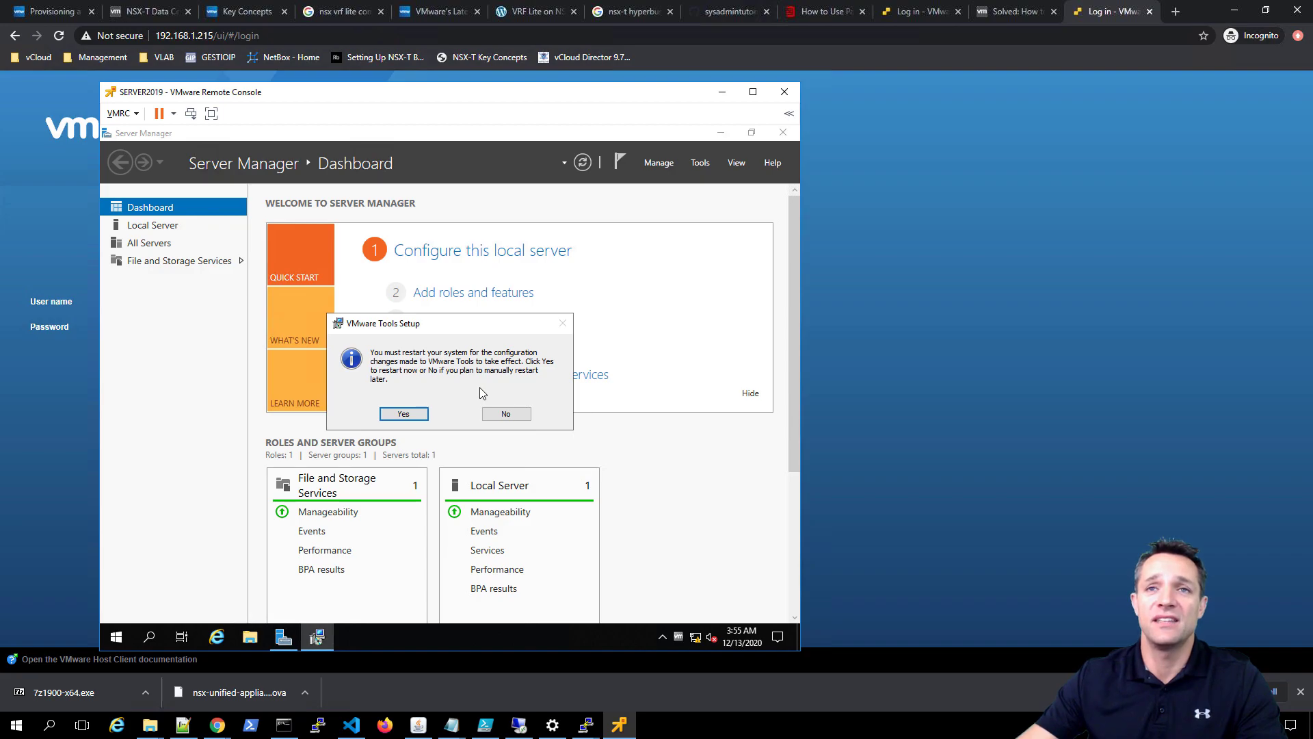
click(409, 415)
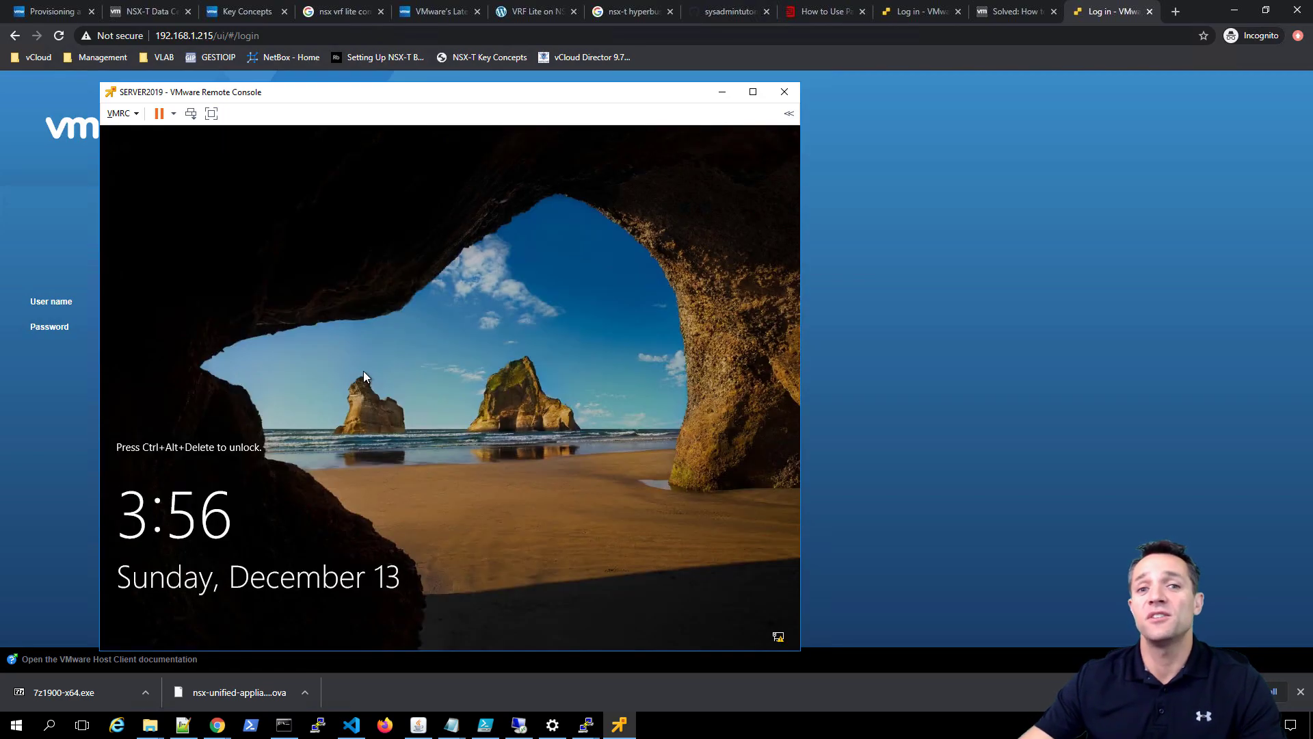
click(122, 112)
click(145, 163)
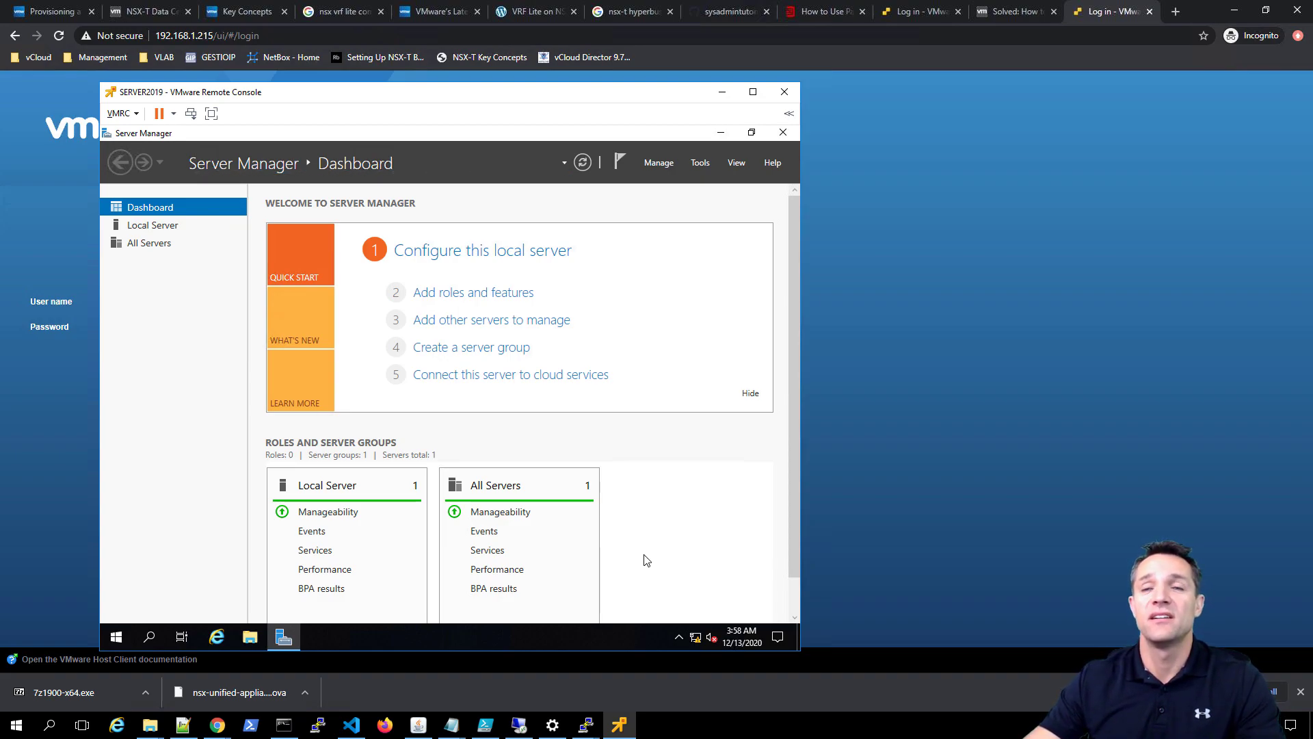
- Close the remote console, log back in to the ESXi host, and view the SERVER2019 summary
click(785, 92)
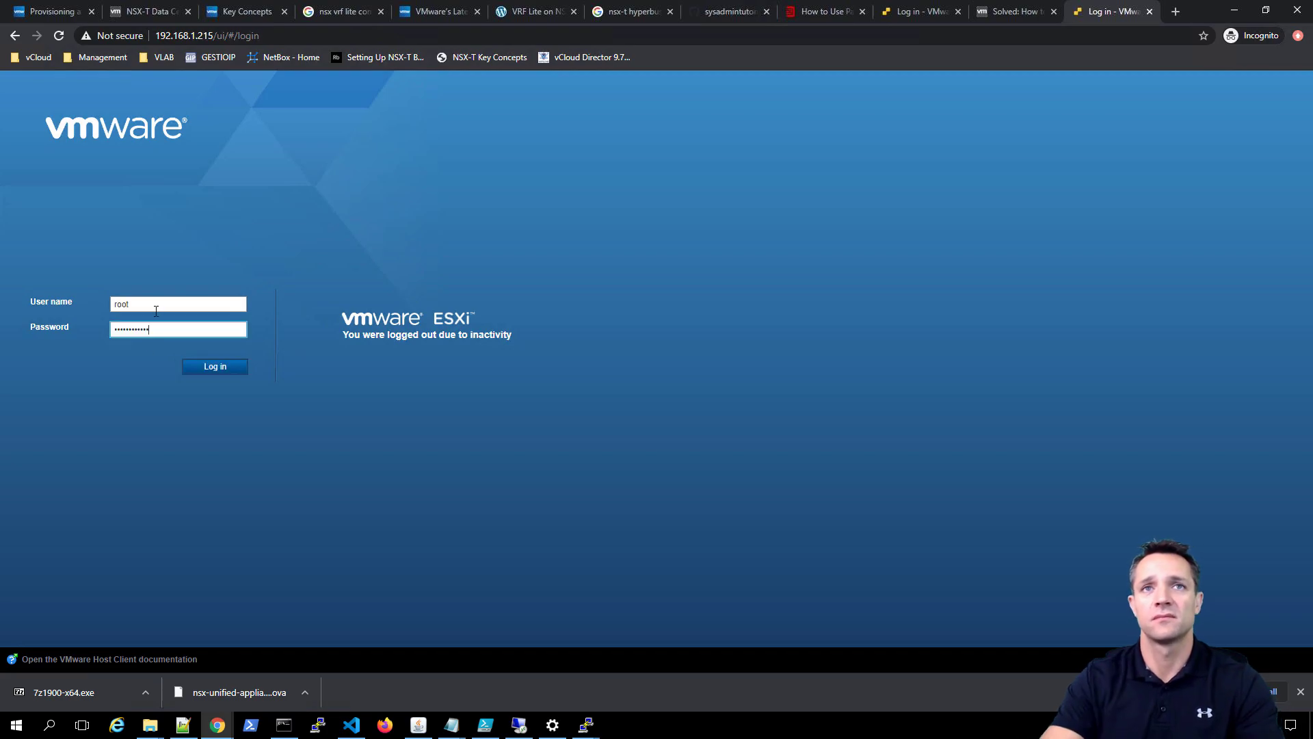
key(Return)
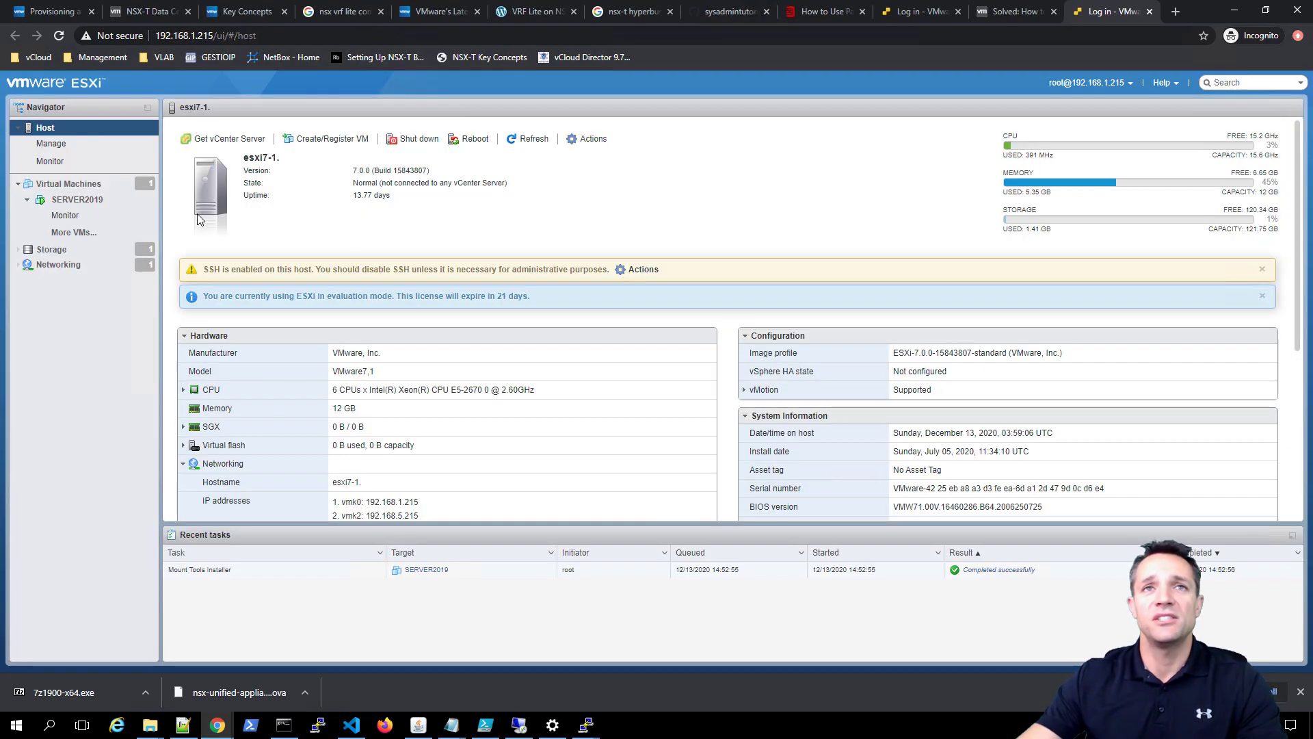
click(77, 199)
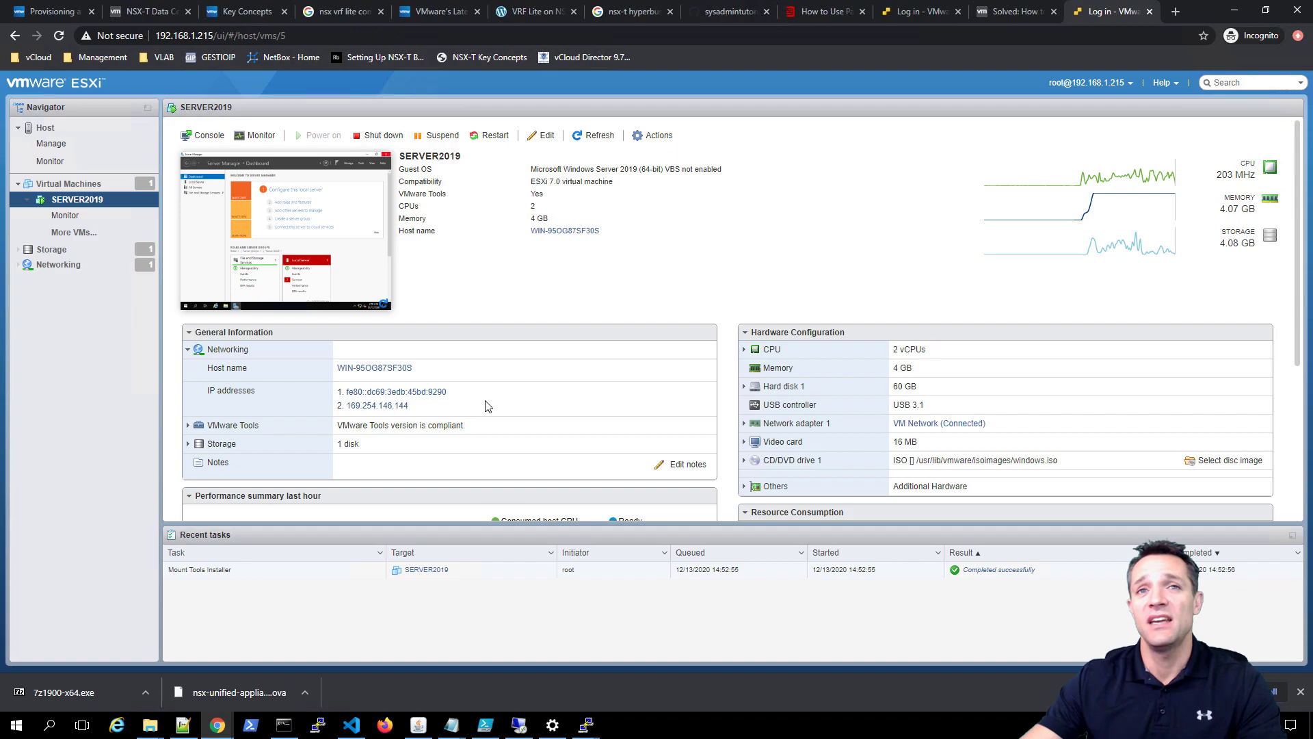
scroll(509, 403, down, 3)
scroll(509, 403, down, 1)
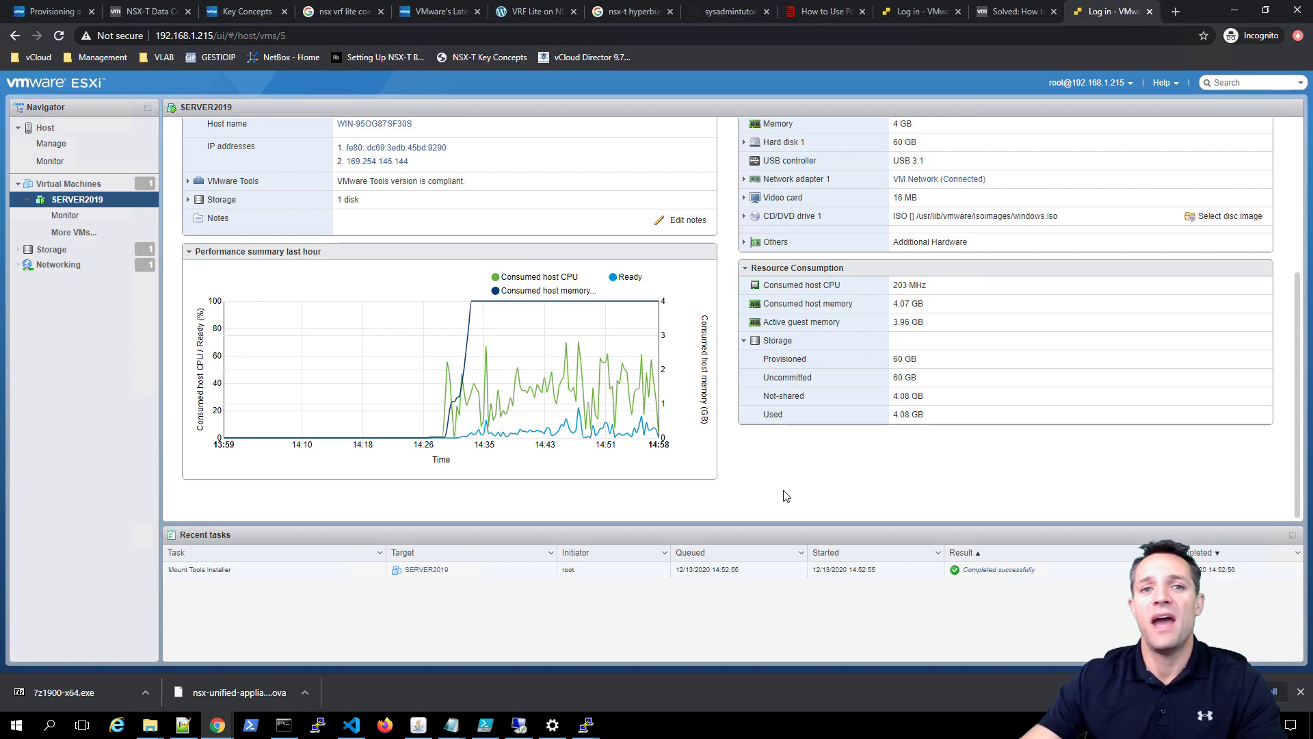
- Show the Guest OS actions for SERVER2019 from its Navigator context menu
right_click(86, 205)
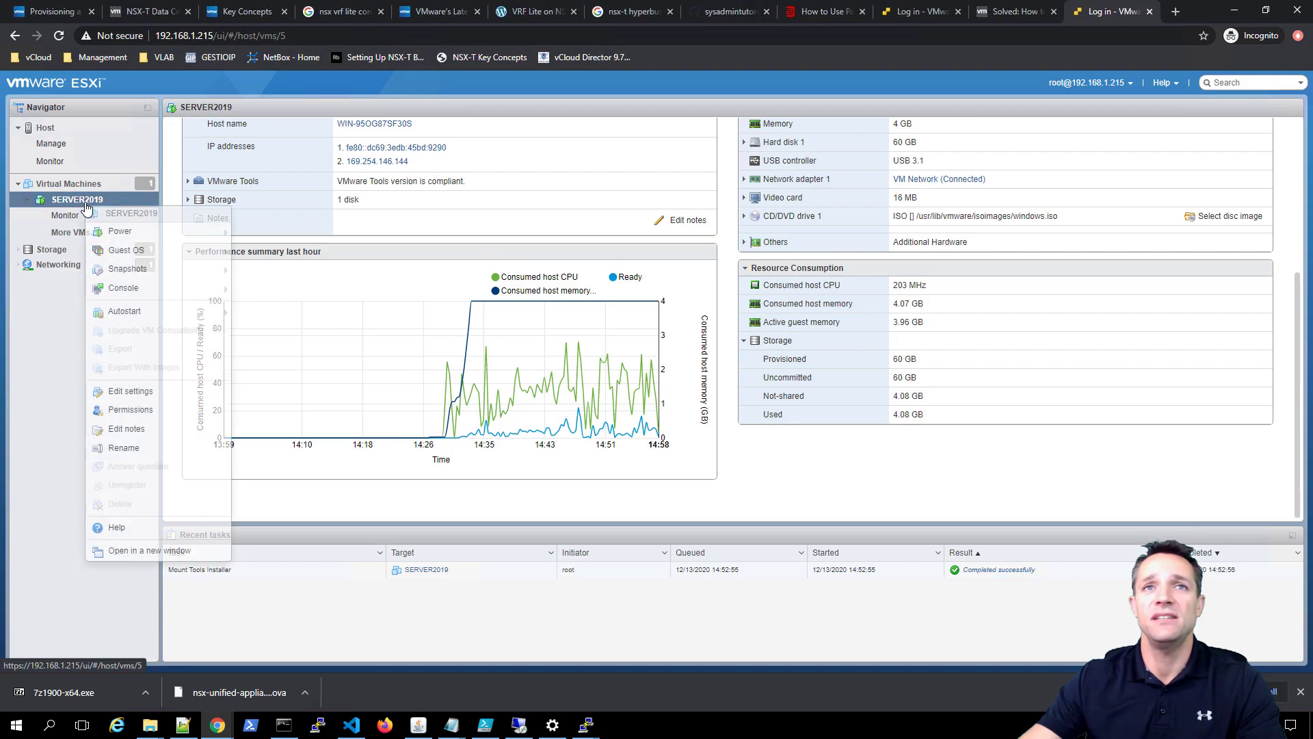
mouse_move(166, 253)
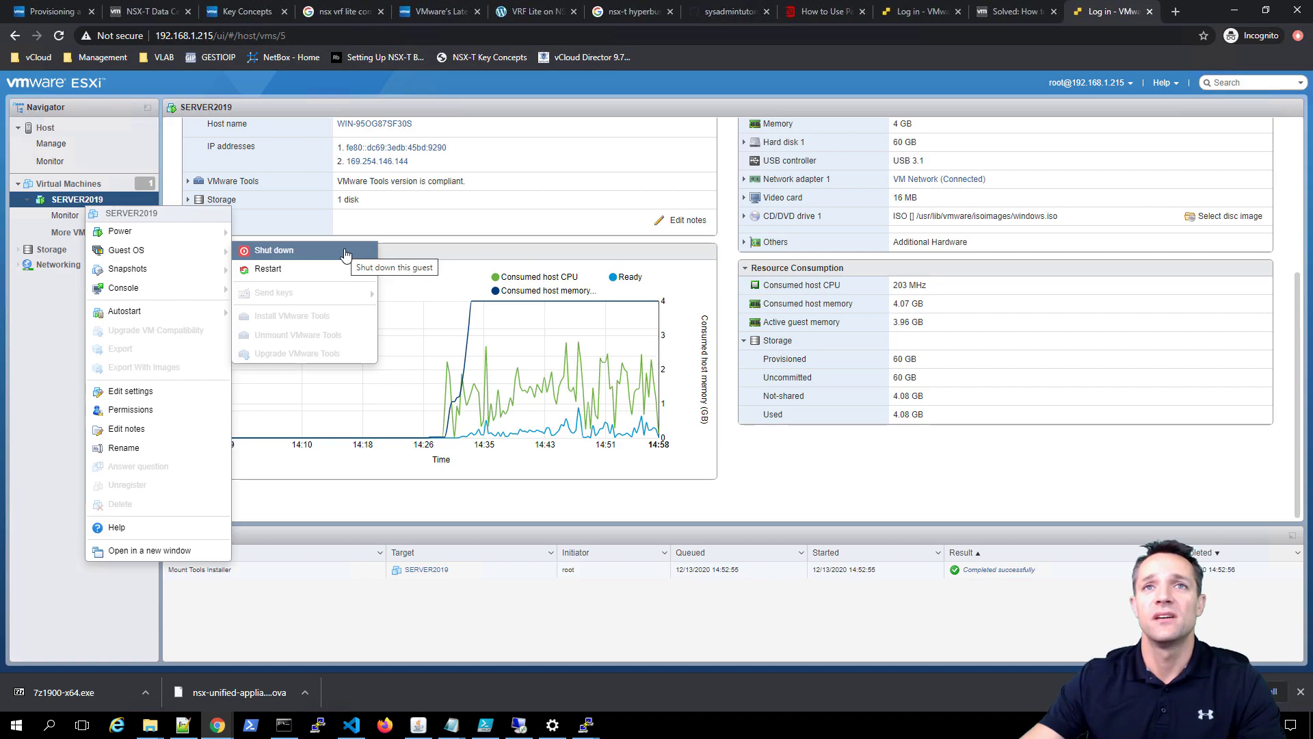
- Shut down the SERVER2019 guest OS and confirm with Yes
click(274, 251)
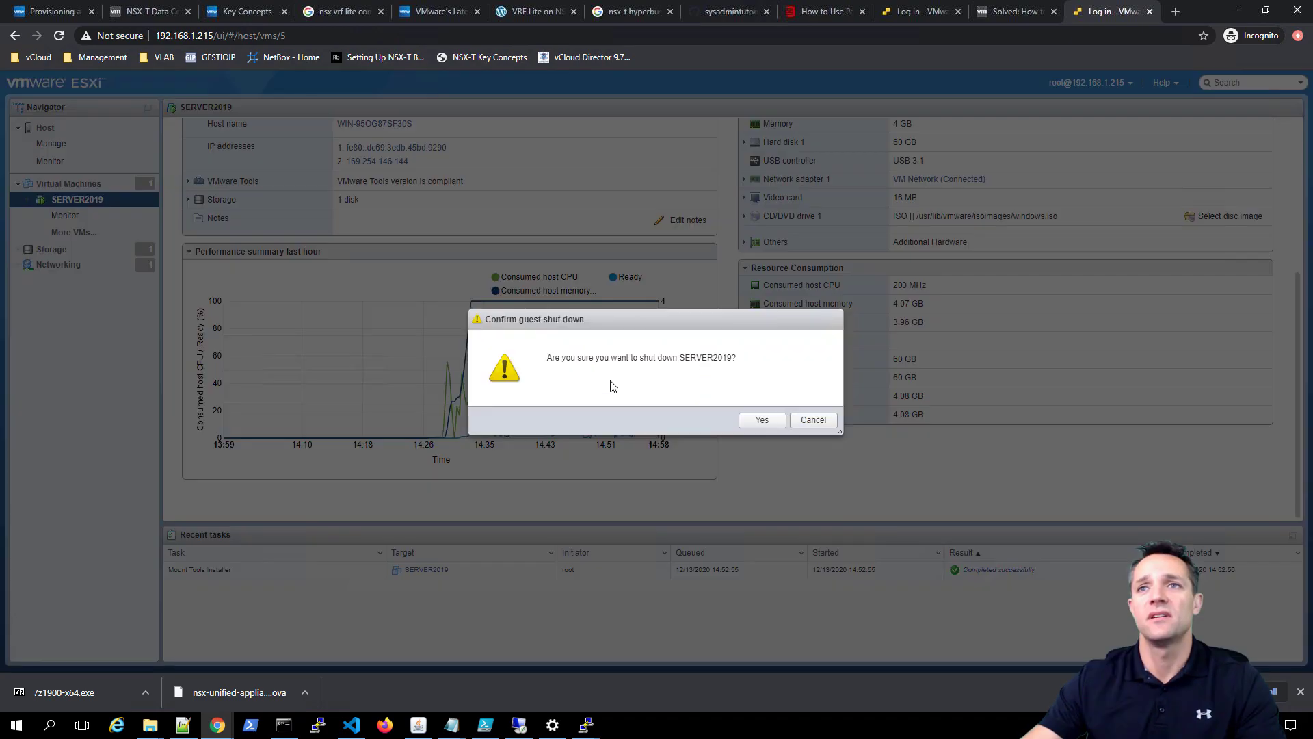
click(763, 421)
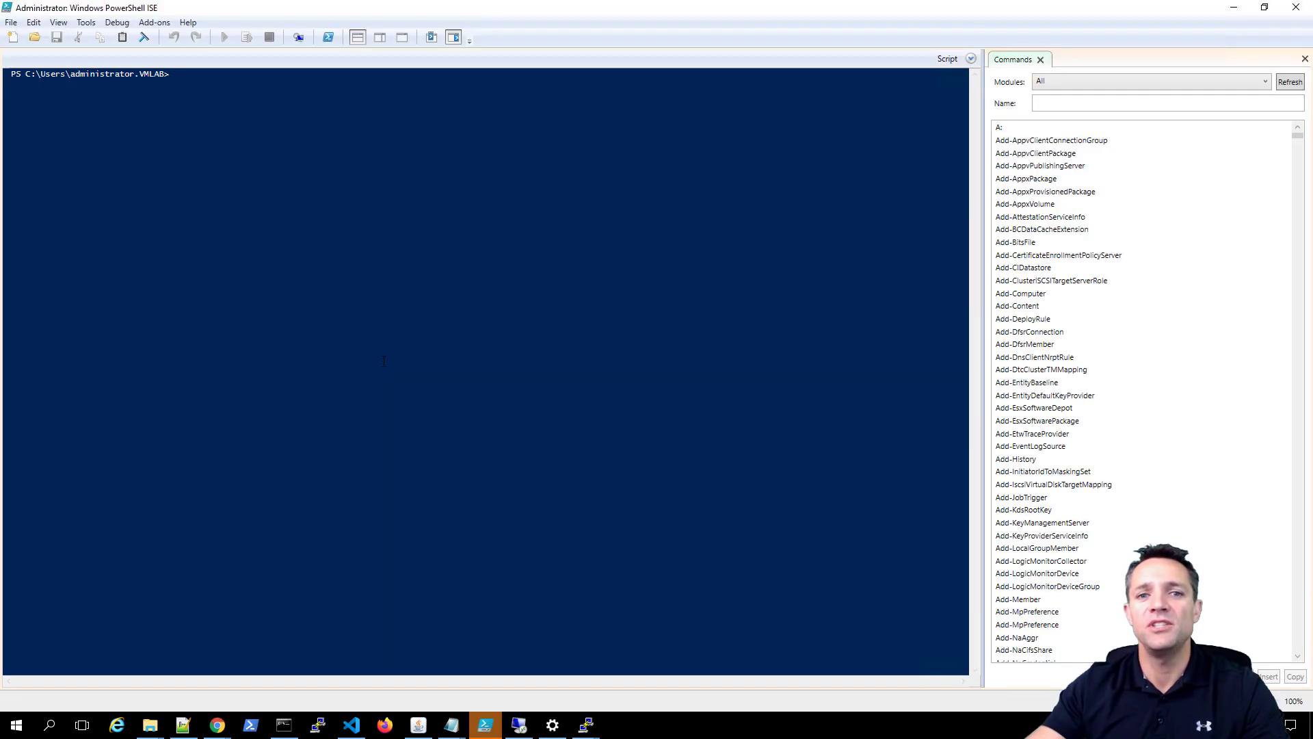
- Turn on View > Show Script Pane in PowerShell ISE
click(59, 22)
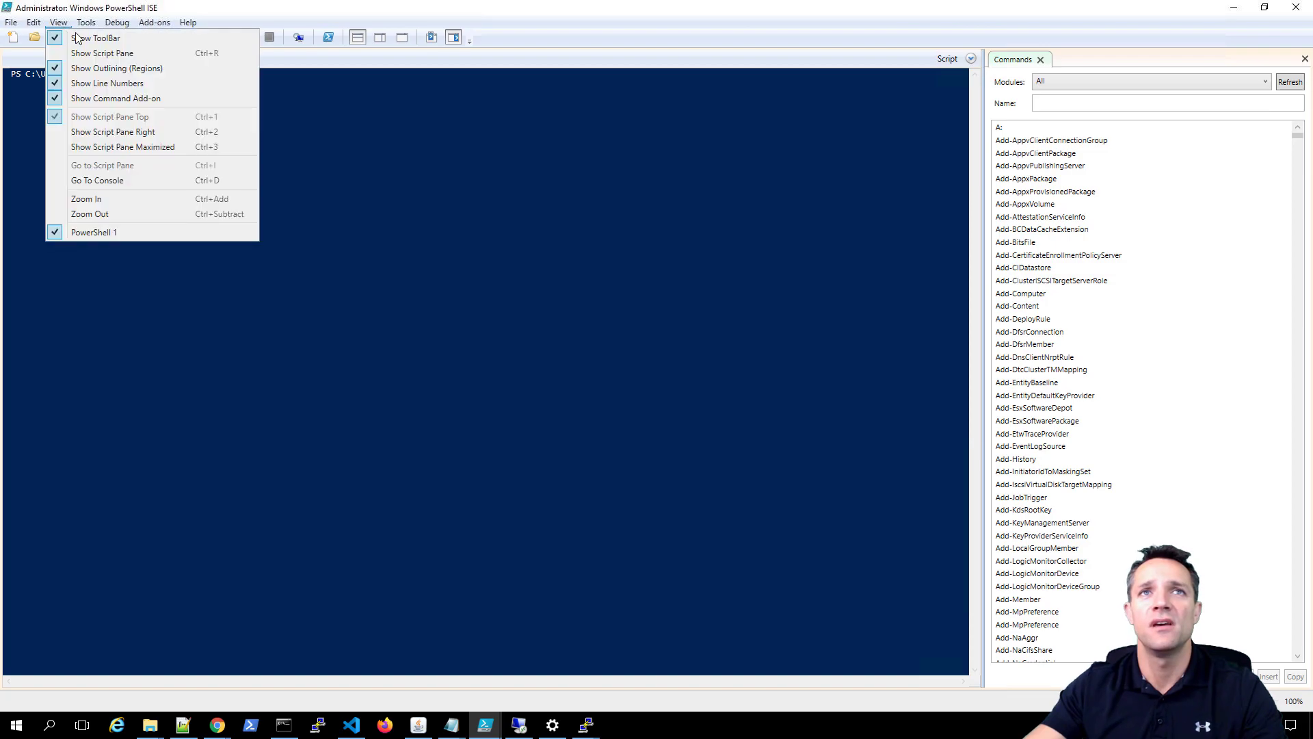
click(109, 53)
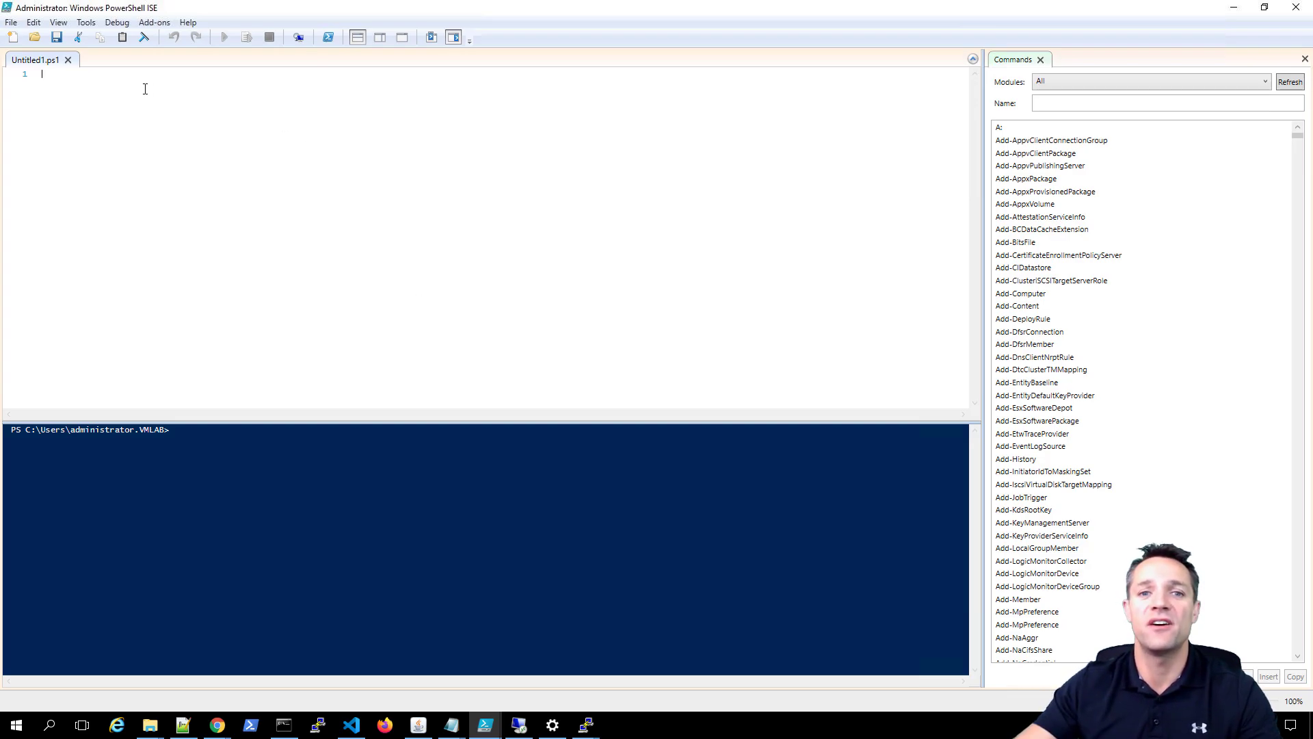
- Open the vmware-create-new-vm-esxi.ps1 script from the File menu
click(11, 21)
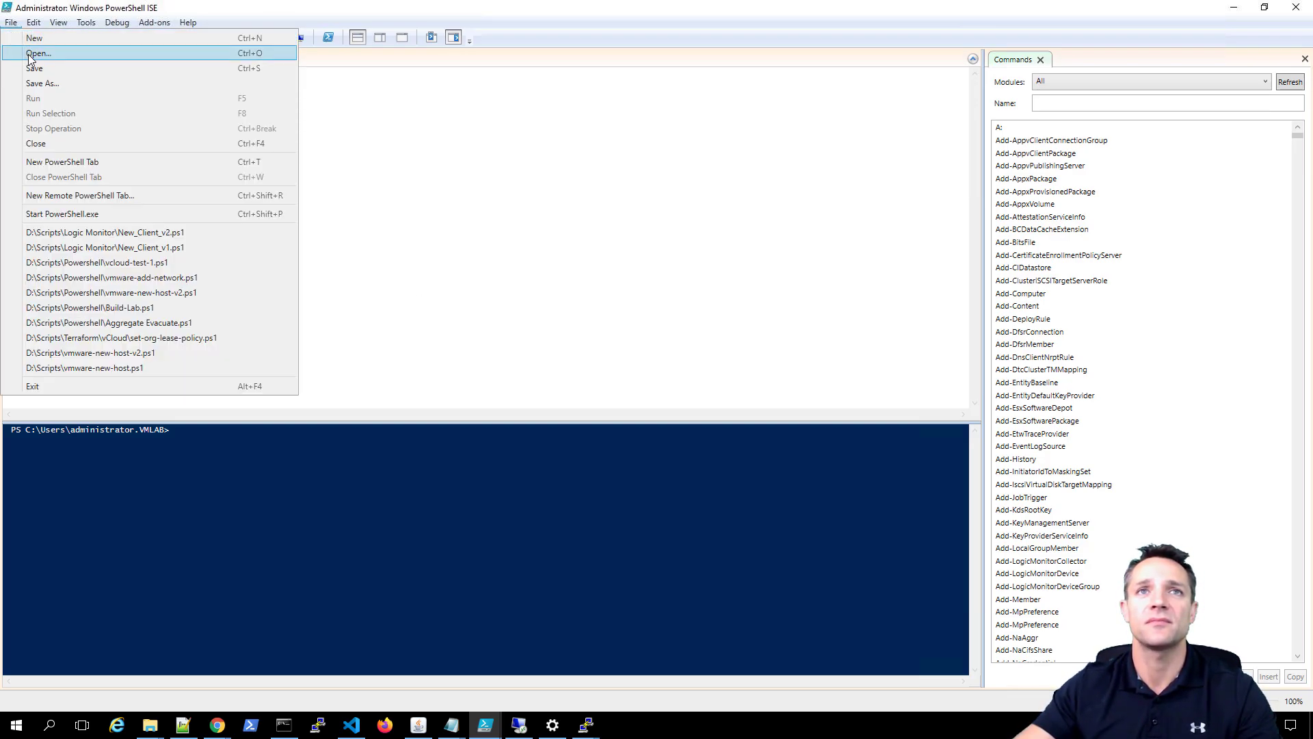
click(31, 53)
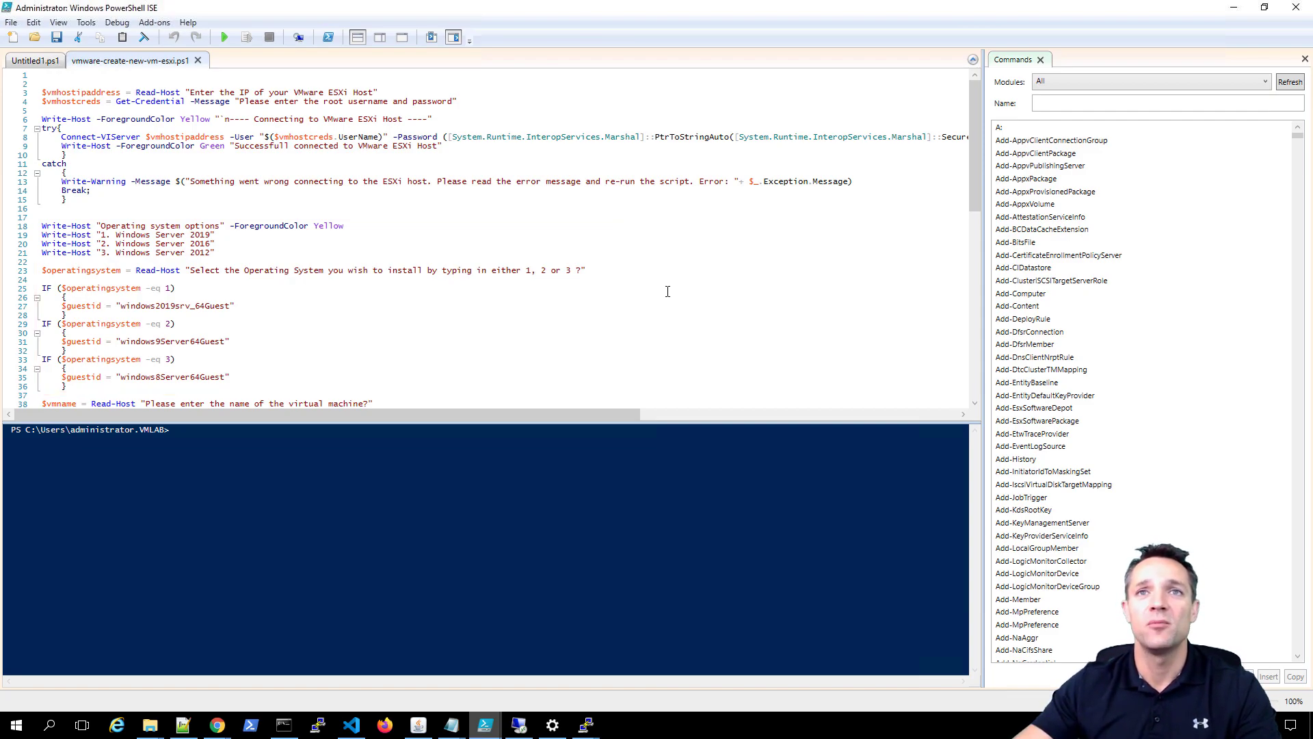
- Review the script's prompts and New-VM block, then run vmware-create-new-vm-esxi.ps1
scroll(667, 291, down, 1)
scroll(665, 294, down, 2)
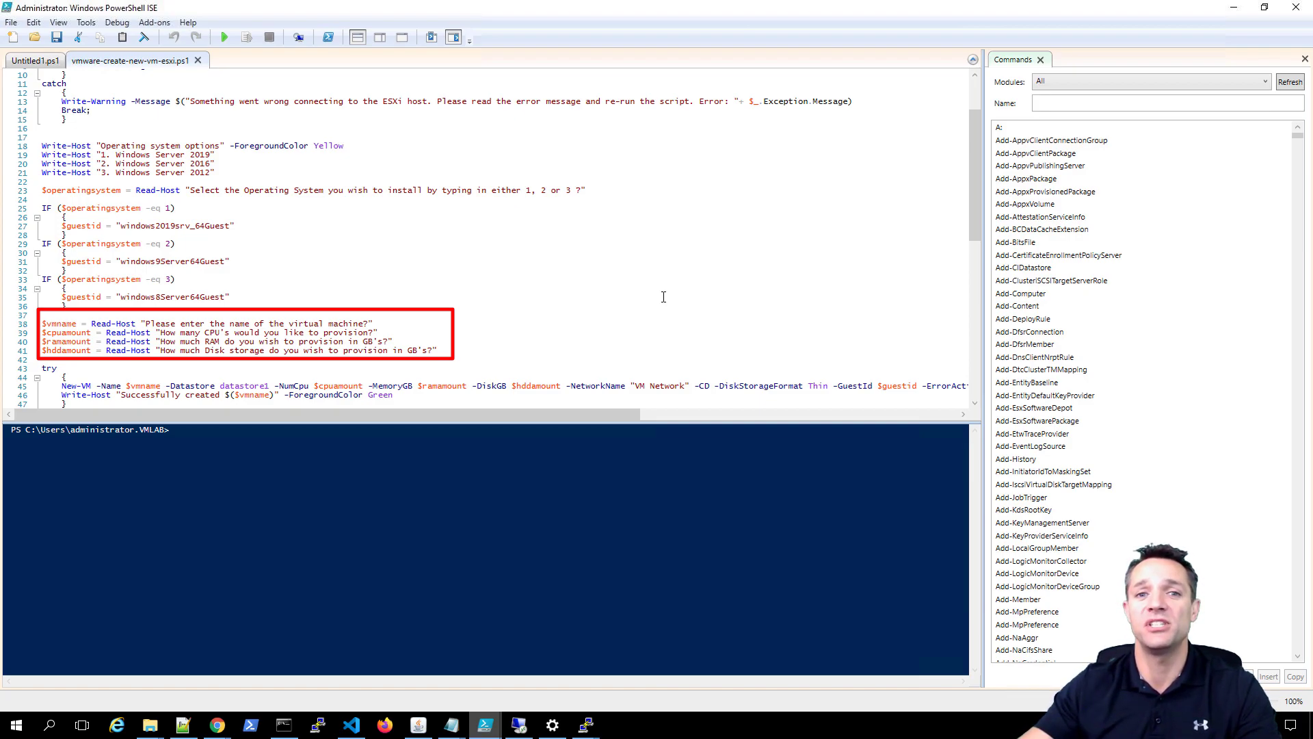
scroll(653, 295, down, 2)
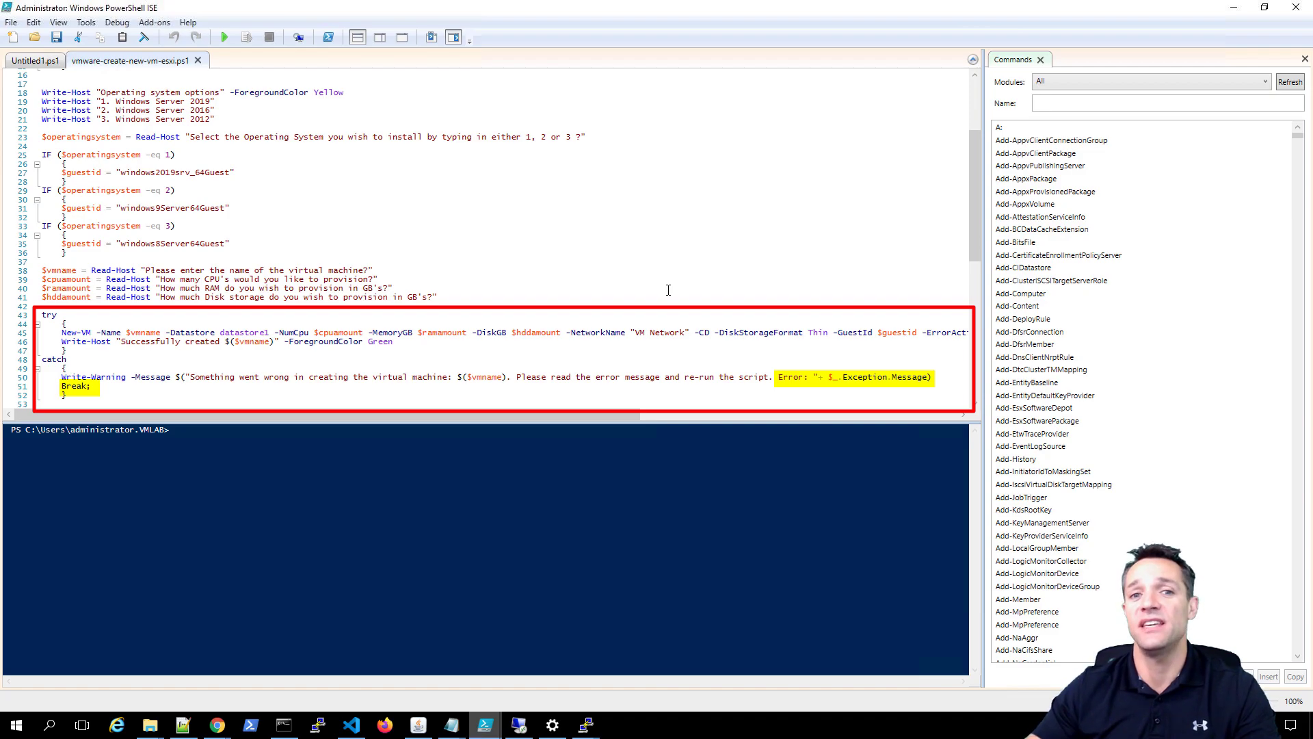
scroll(669, 286, up, 5)
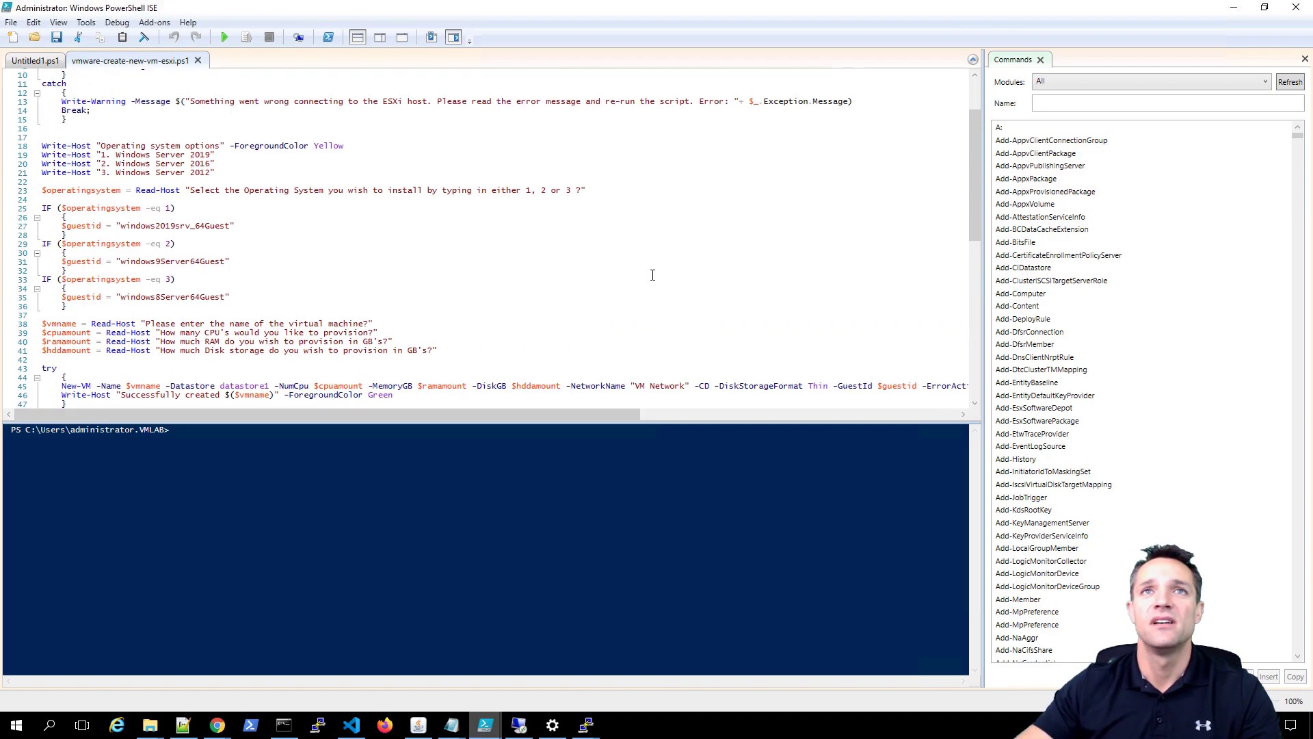
click(224, 37)
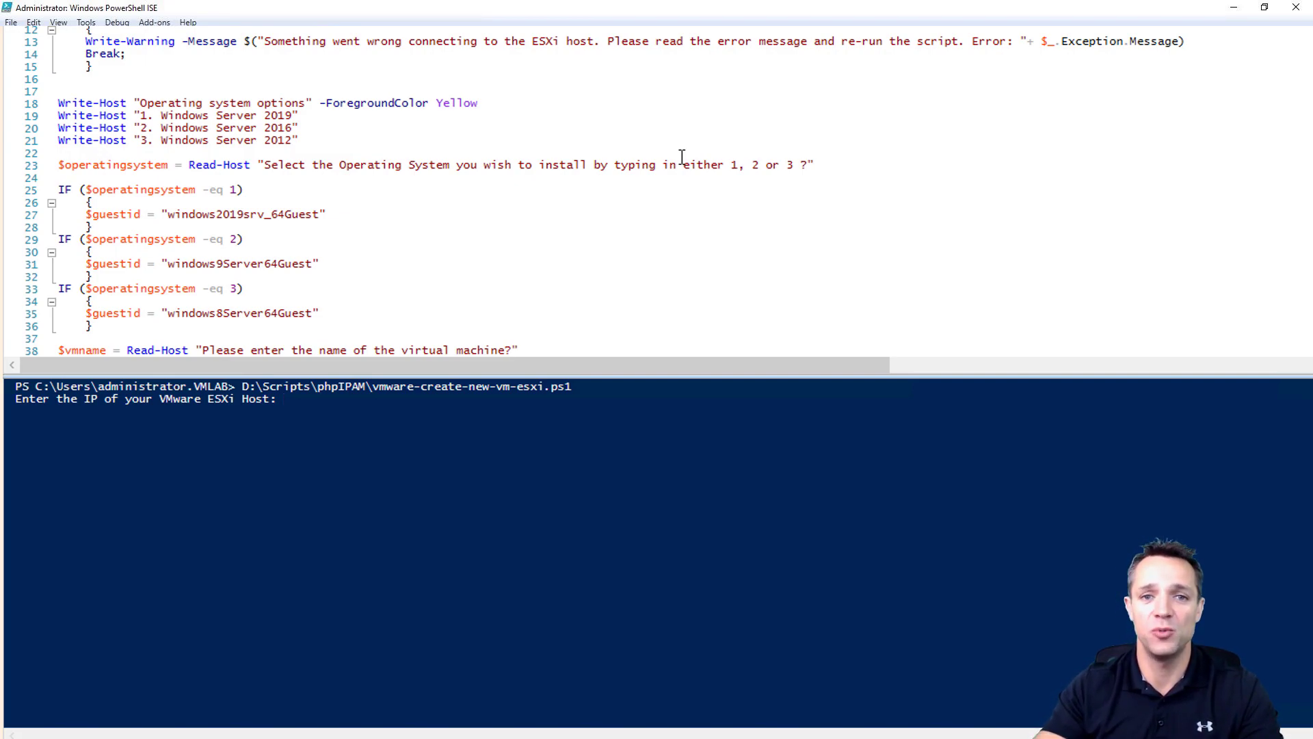
- Connect the script to ESXi host 192.168.1.215 using the root account and its password
text(192.168.1.215)
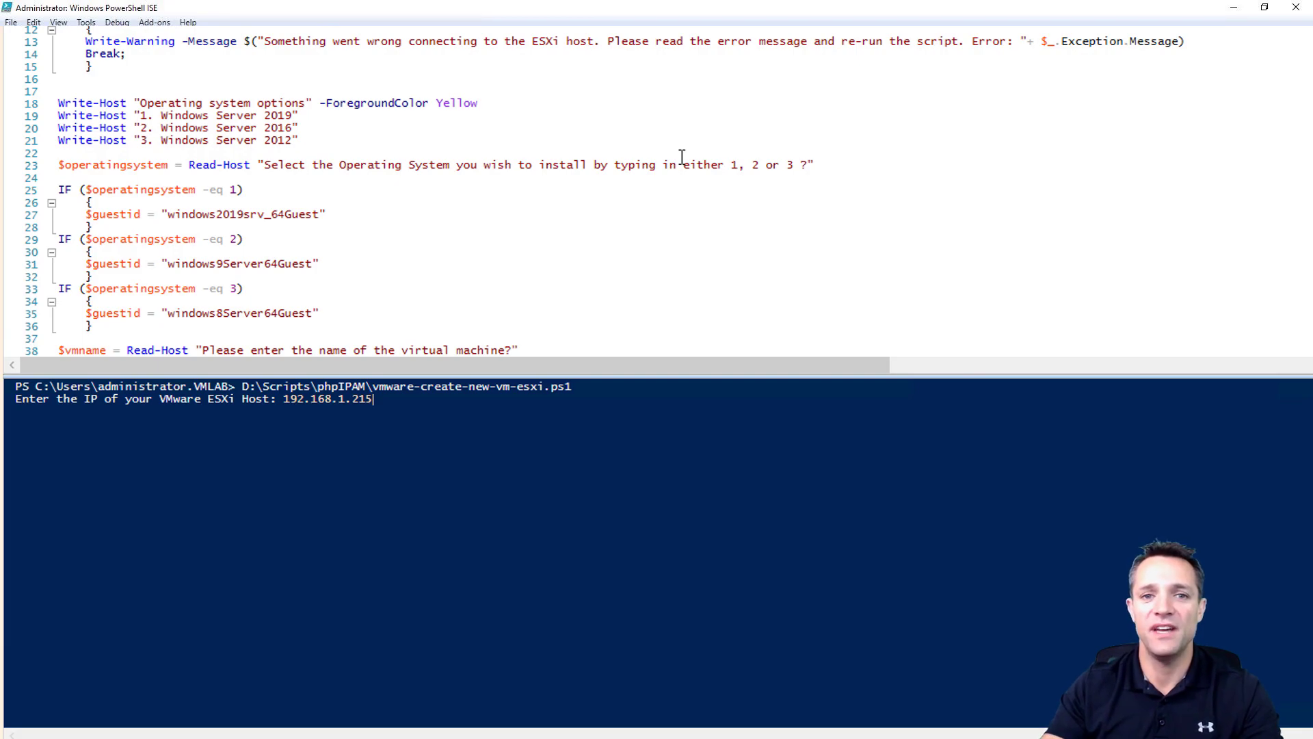
key(Return)
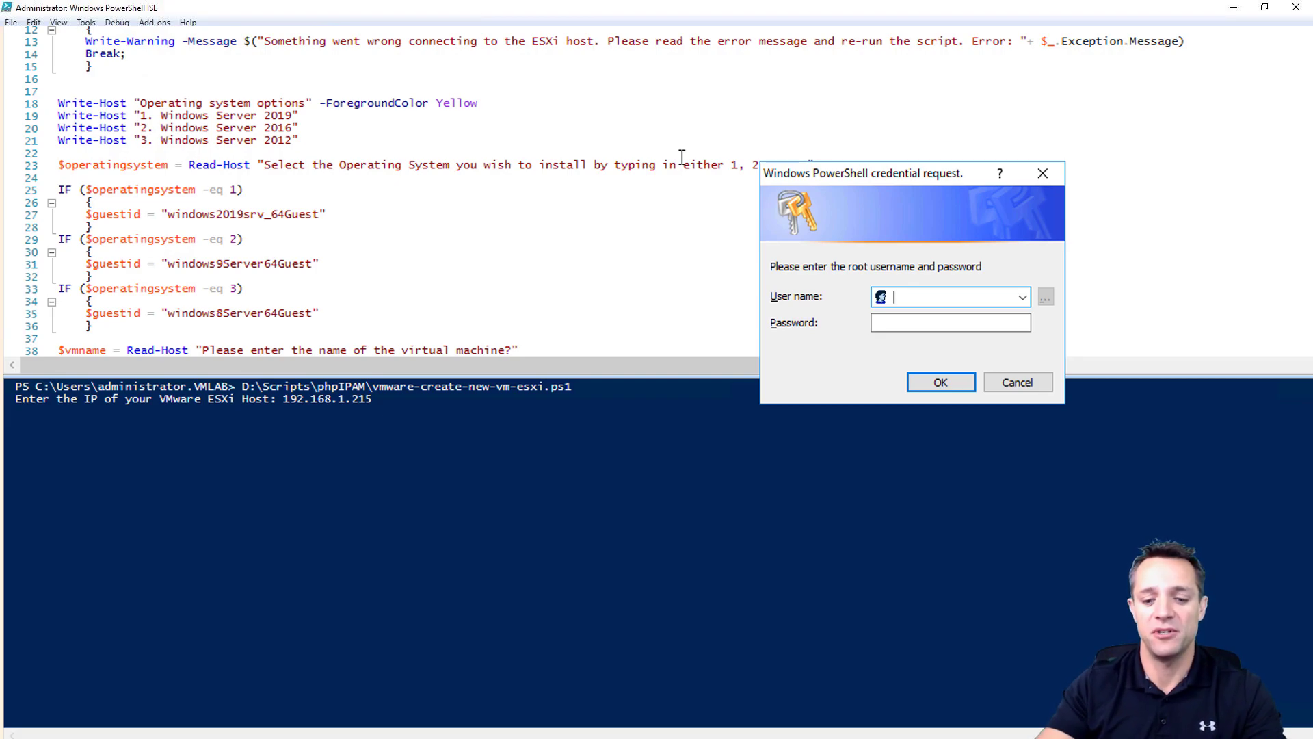
text(root)
key(Tab)
text(●●●●●●●●●●●●)
key(Return)
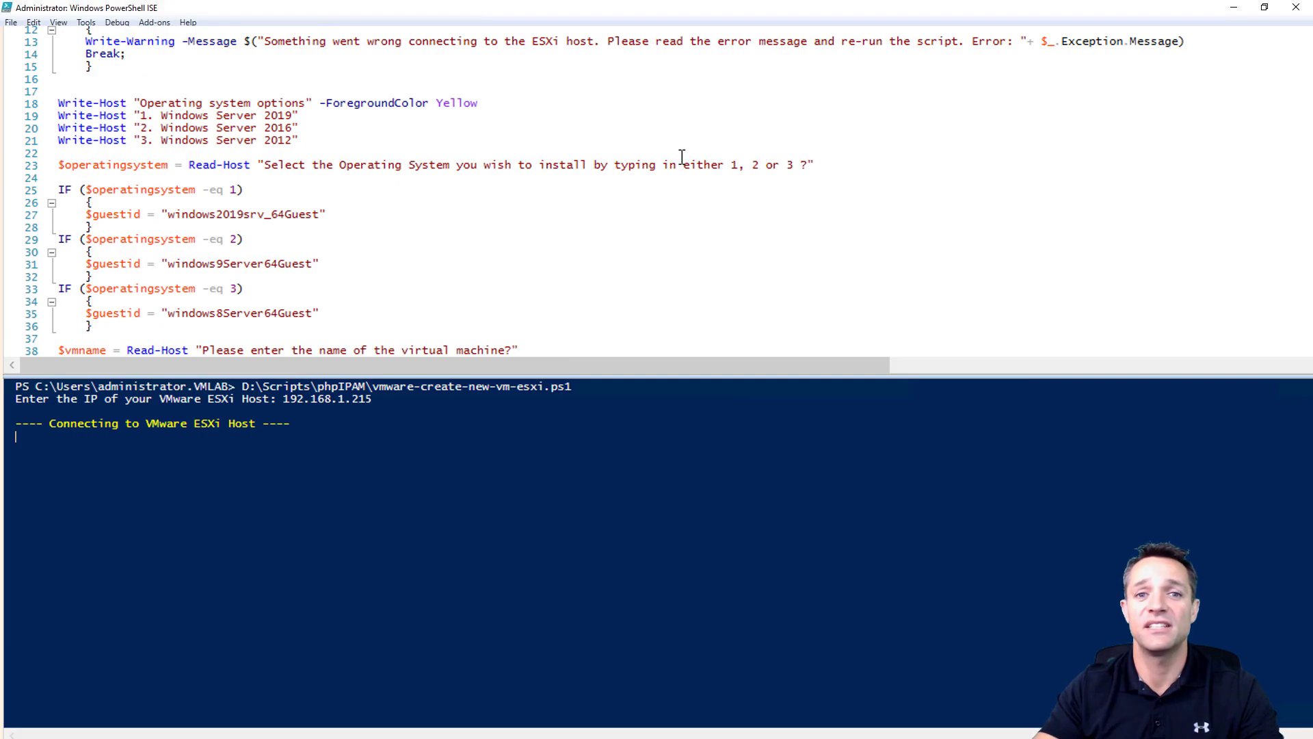
scroll(752, 287, down, 6)
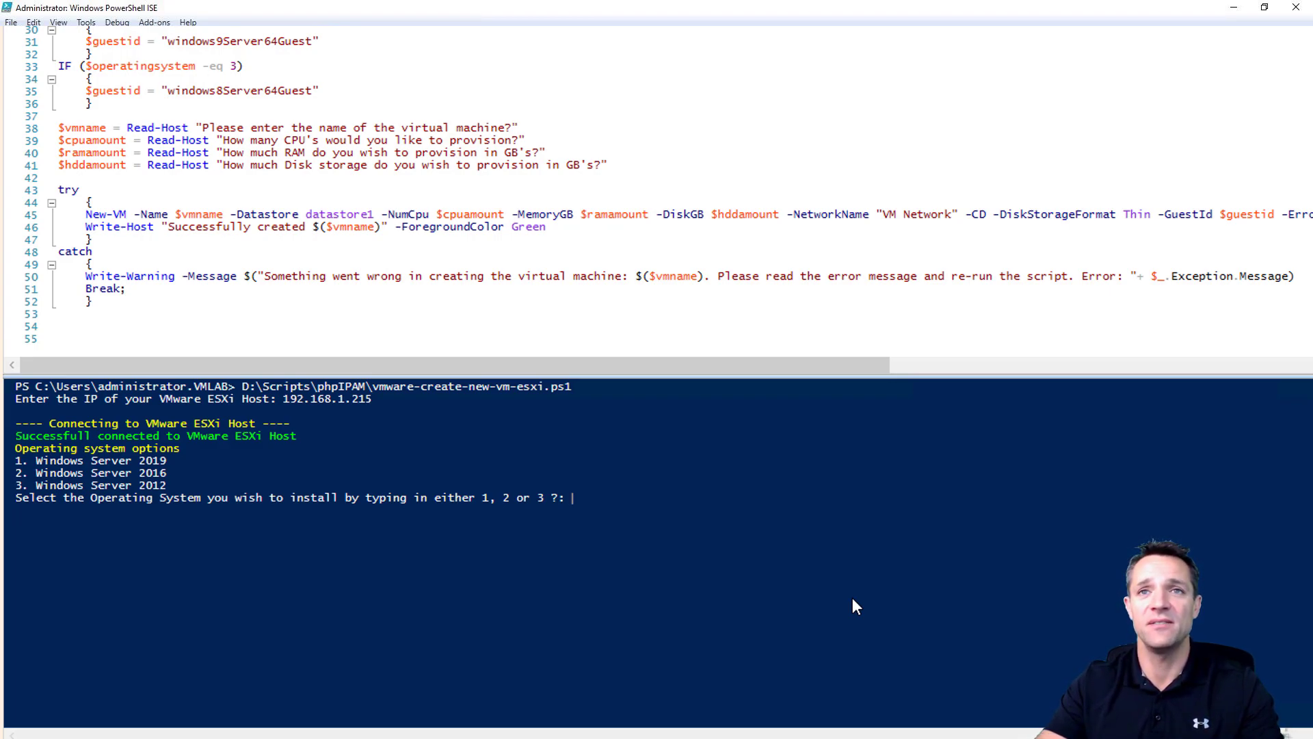
- Answer the prompts: Windows Server 2019 (option 1), name SERVER-2019-PS, 2 CPUs, 4 GB RAM, 60 GB disk
text(1)
key(Return)
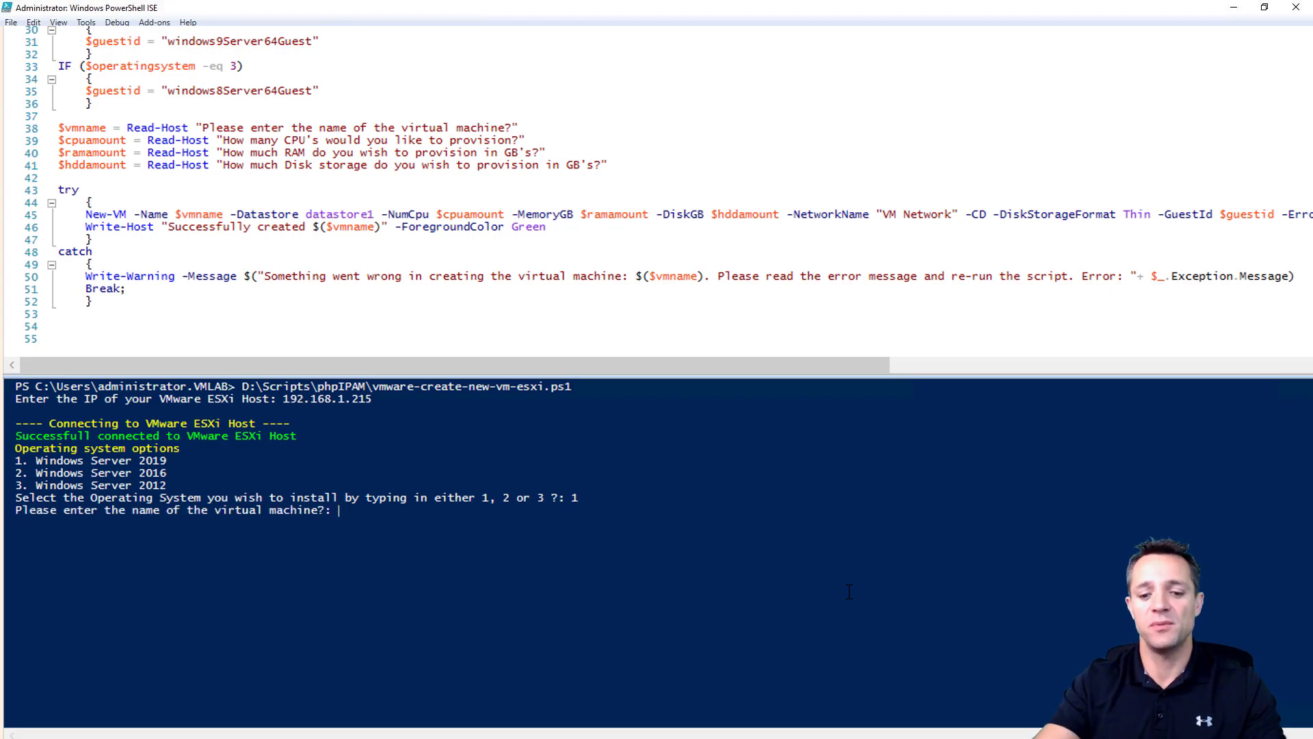
text(SERVER)
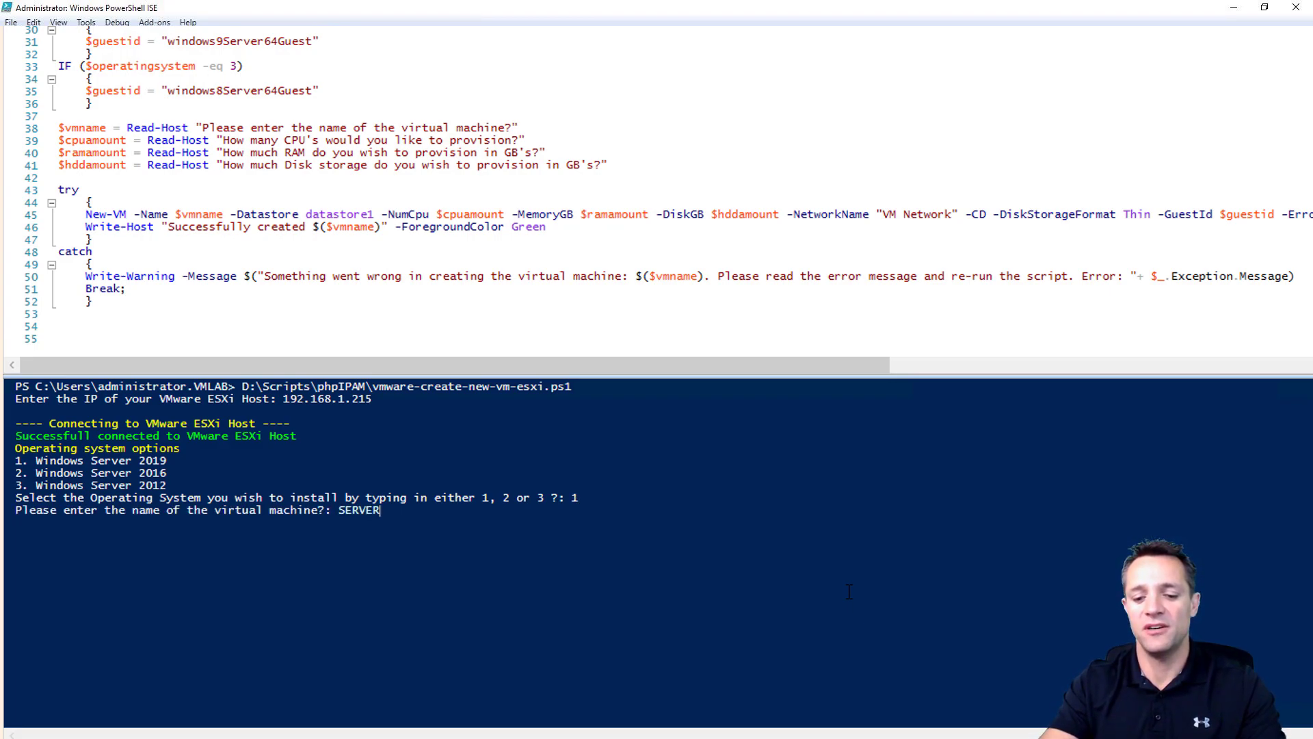
text(-2019)
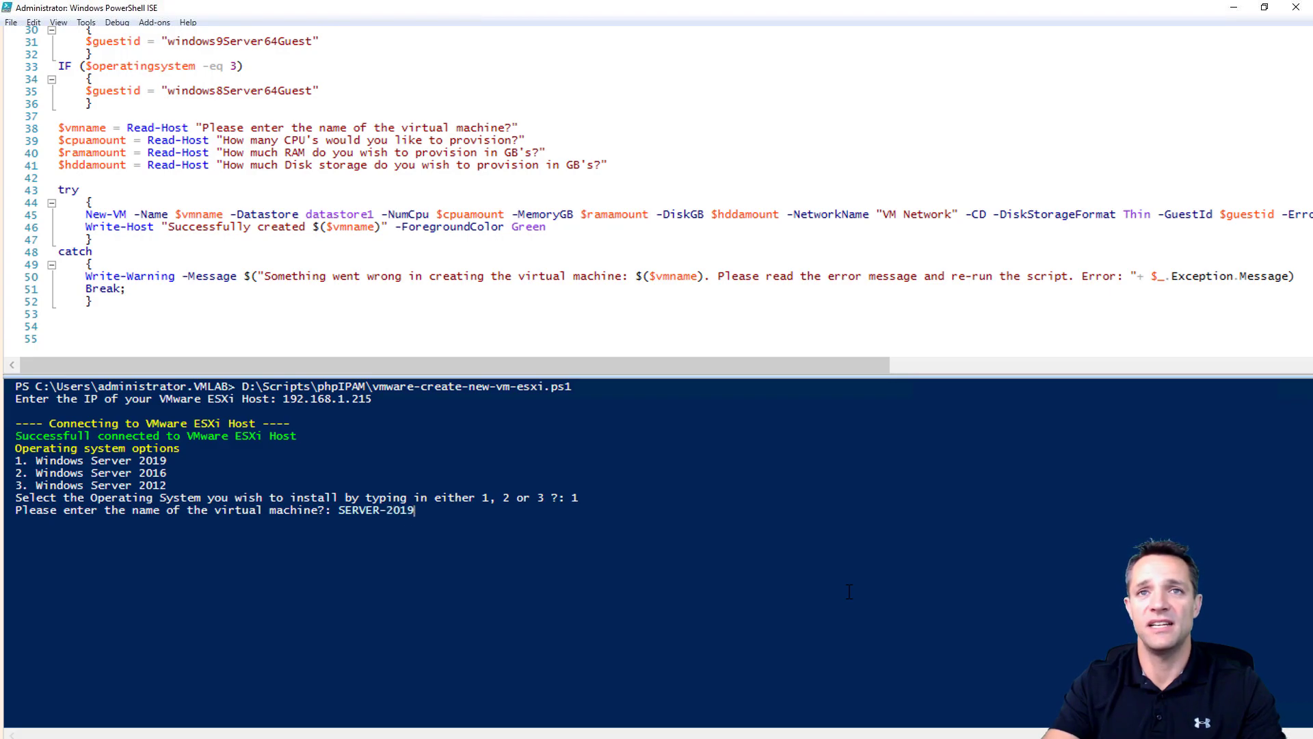
text(-PS)
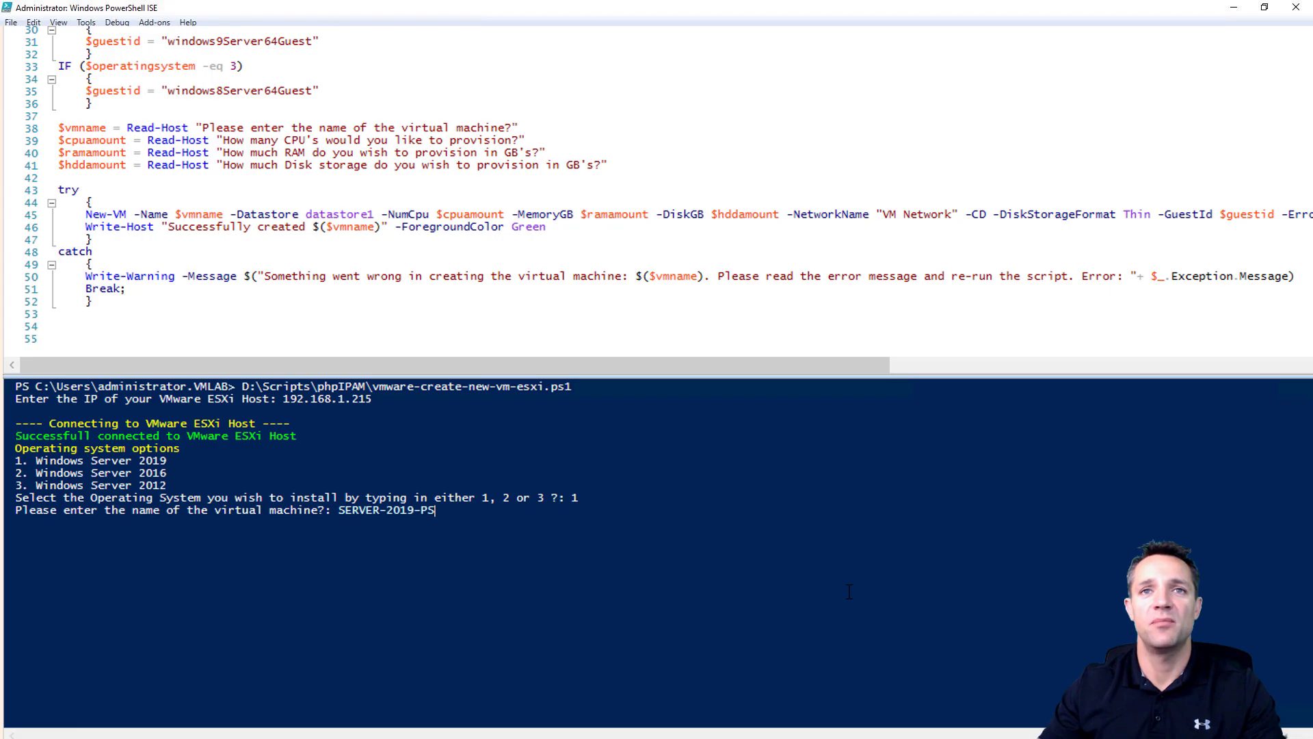
key(Return)
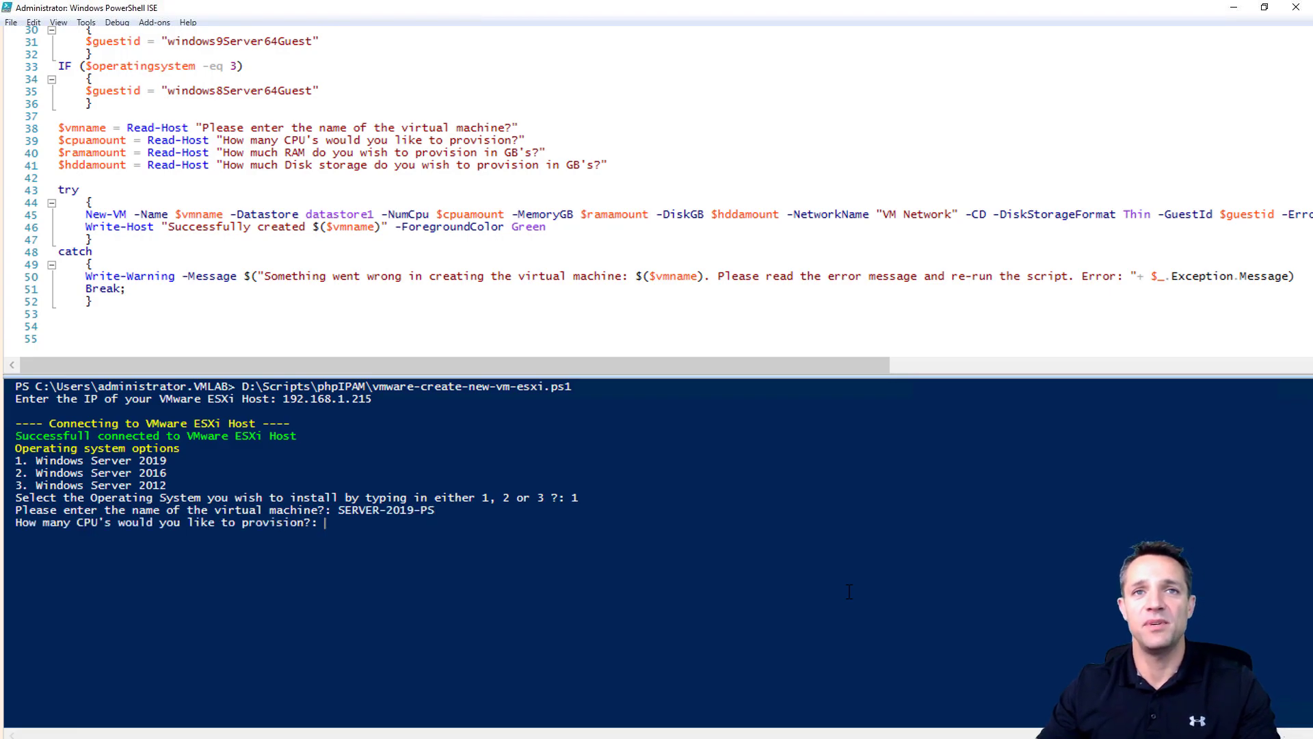
text(2)
key(Return)
text(4)
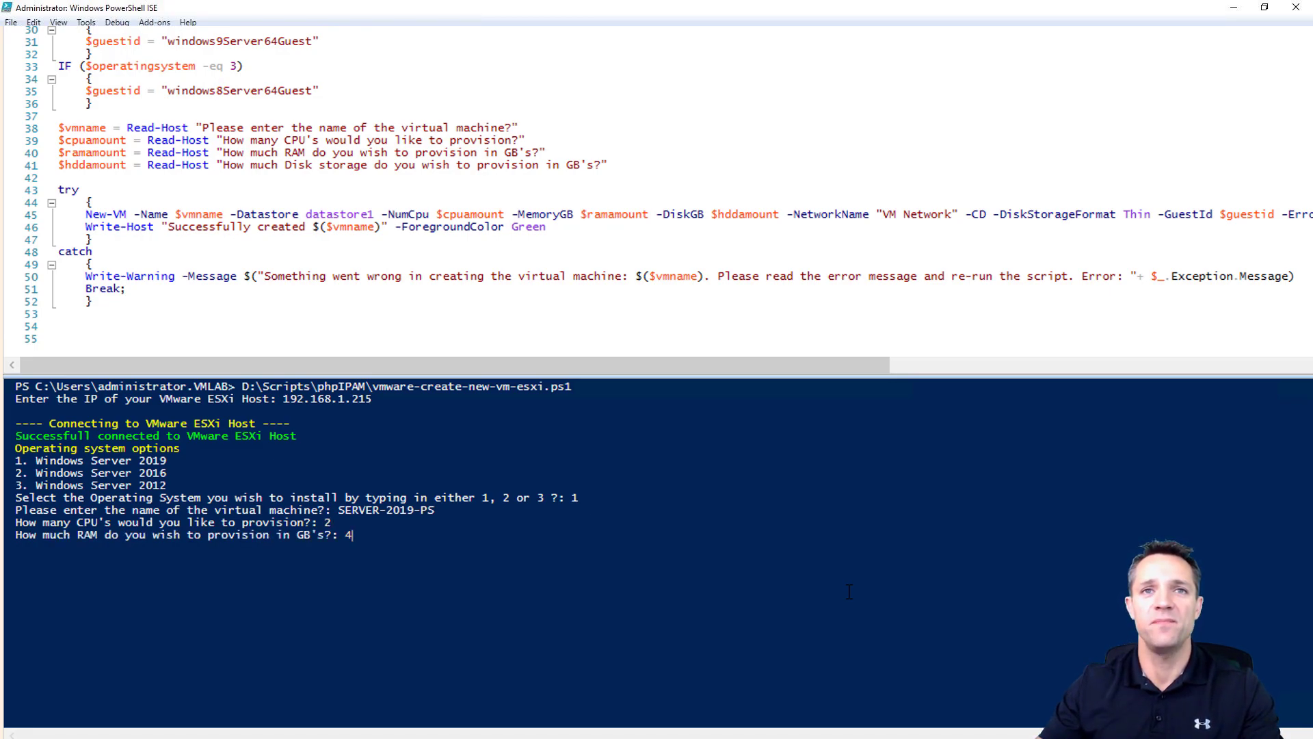
key(Return)
text(60)
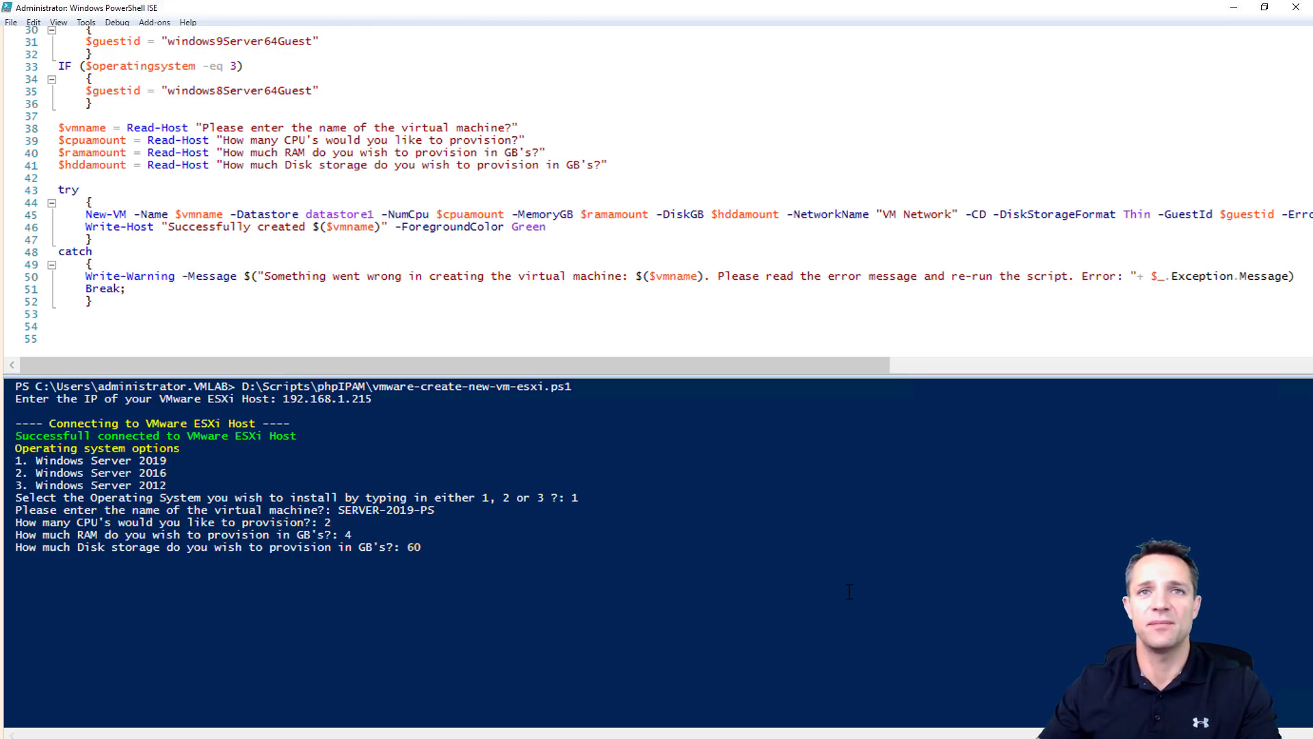
key(Return)
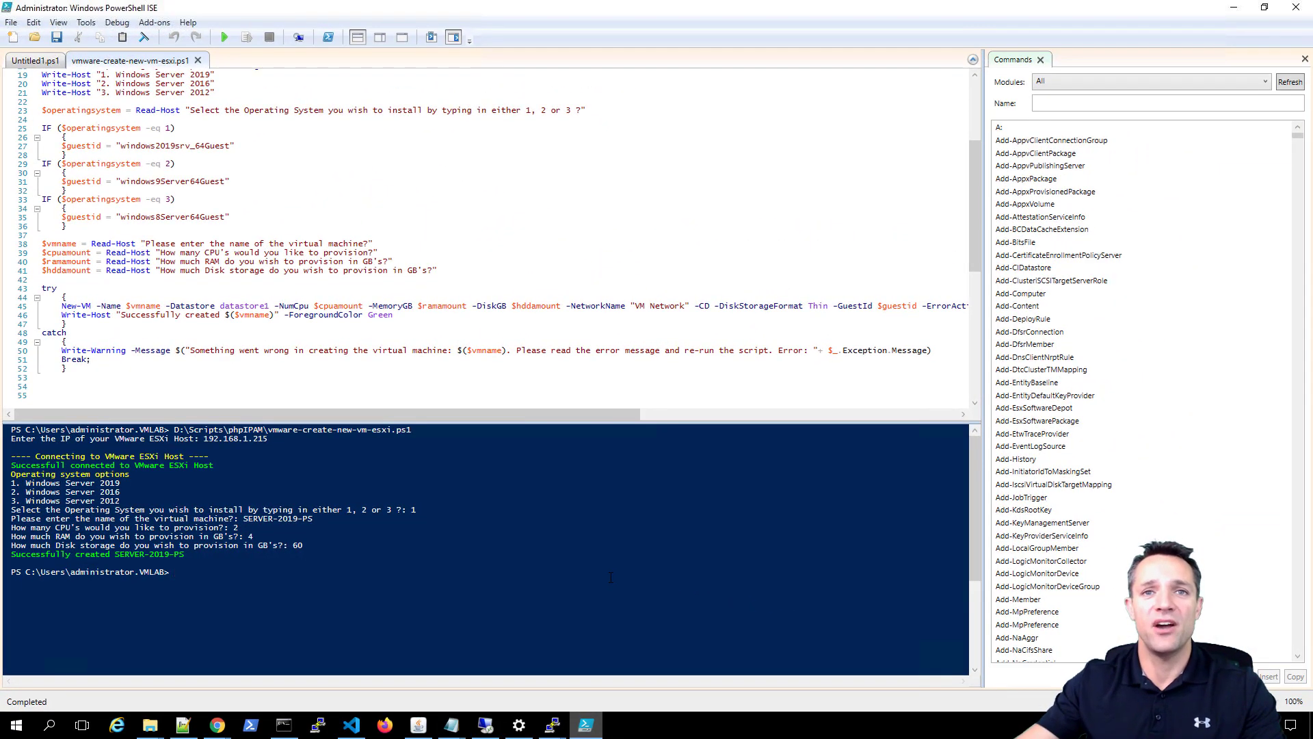
- Log in to the ESXi host client as root and show the Virtual Machines list
click(218, 725)
click(150, 303)
text(root)
key(Tab)
text(••••••••••)
key(Return)
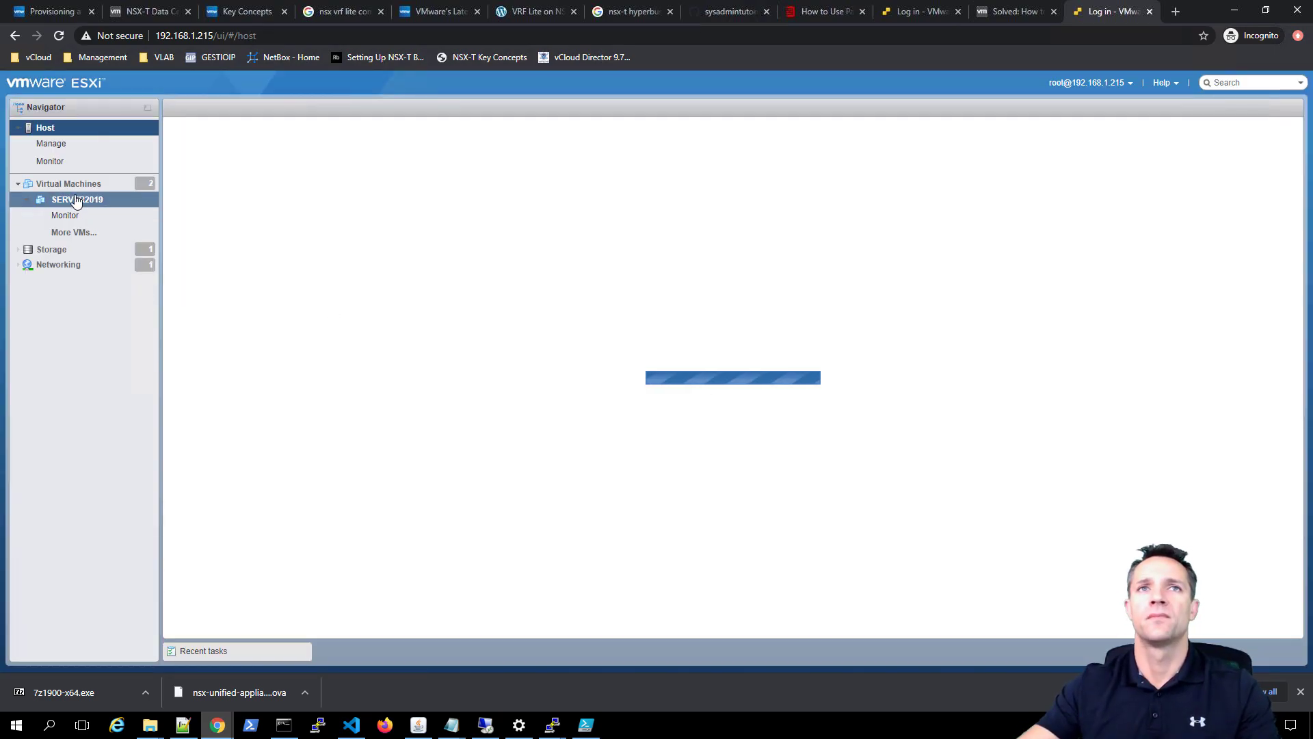
click(69, 184)
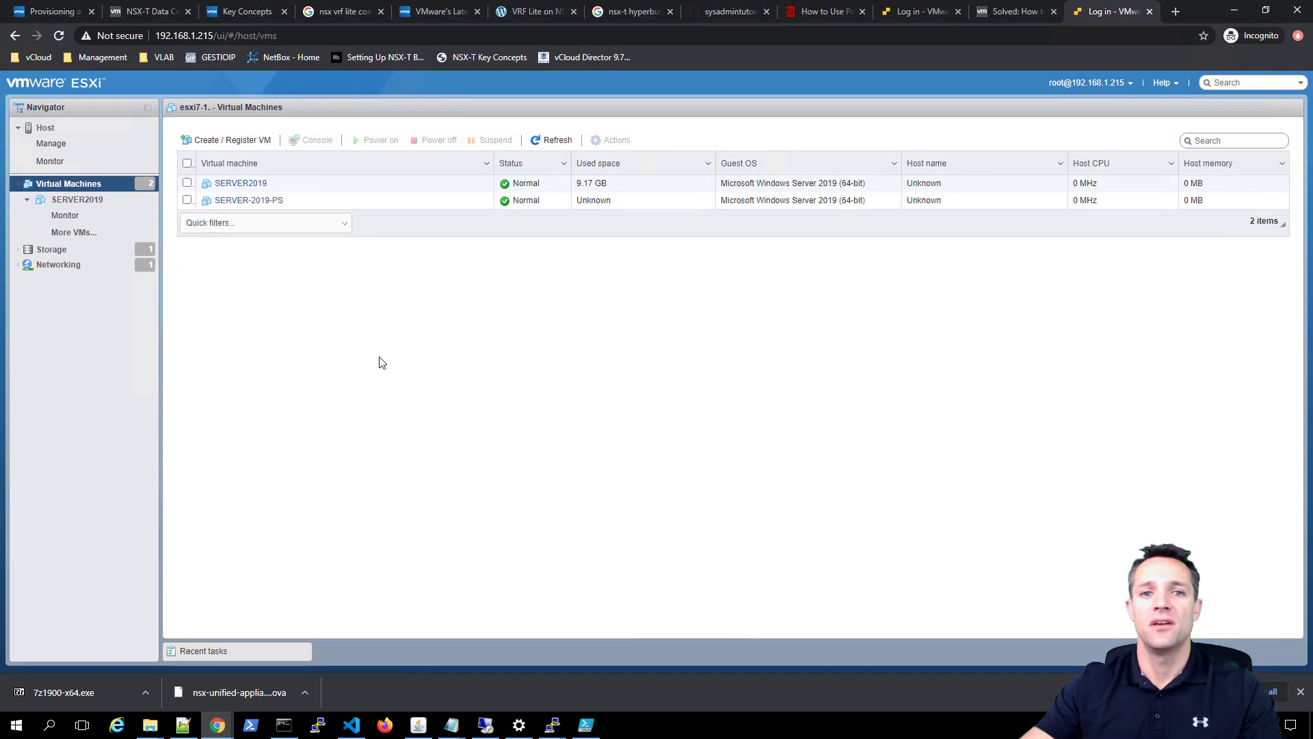